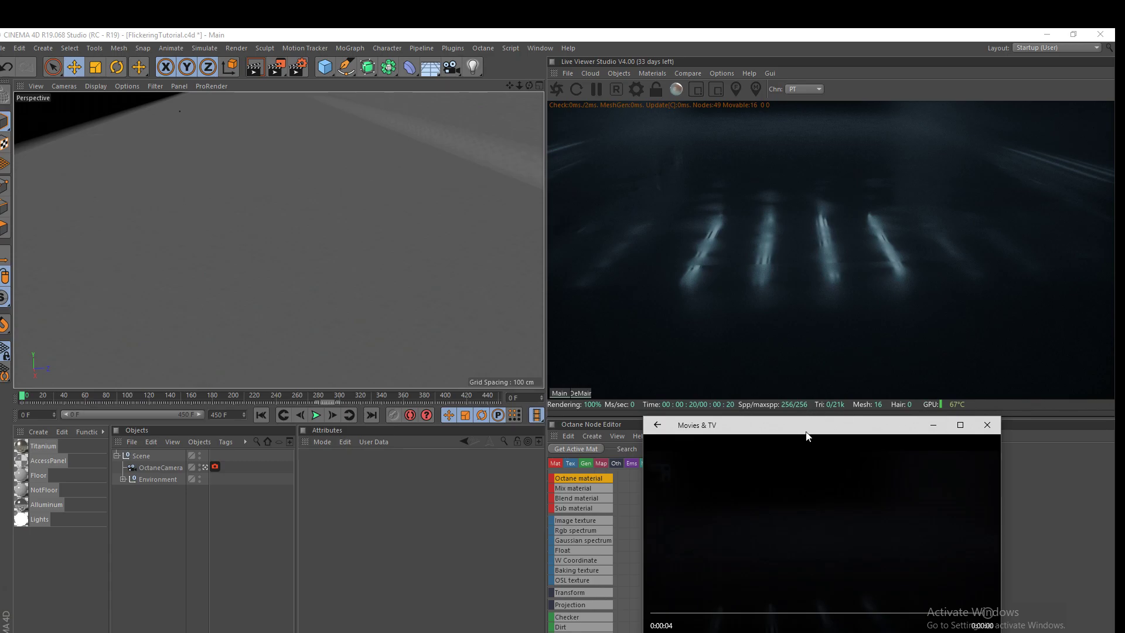
# - Move the Movies & TV player aside and maximize it to preview the flickering clip
pyautogui.moveTo(806, 427); pyautogui.dragTo(734, 332)
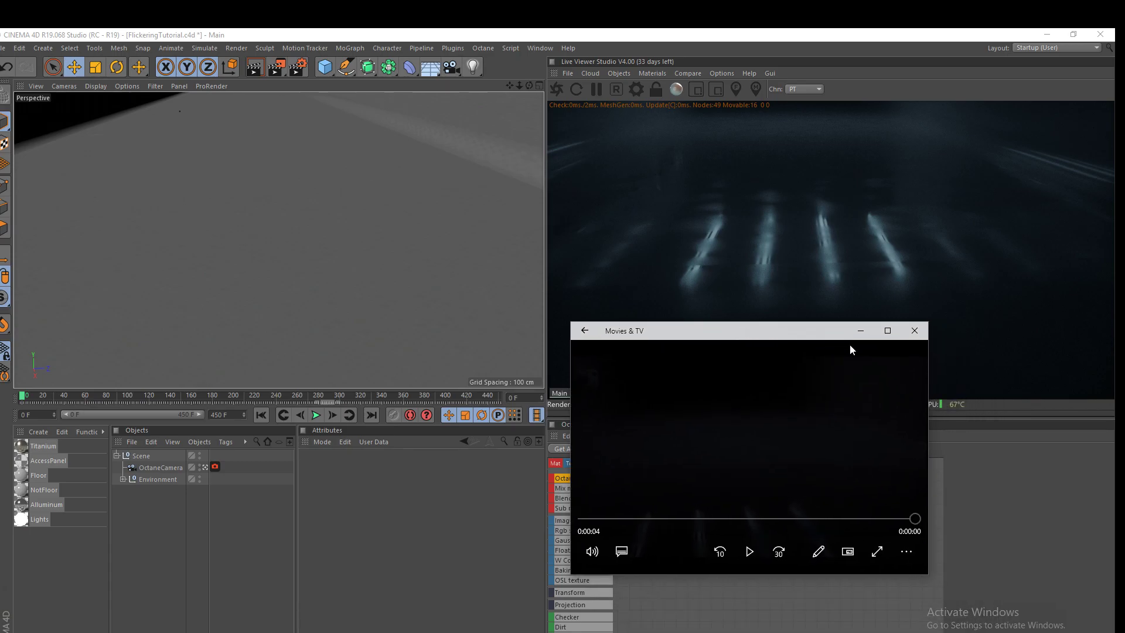
pyautogui.click(888, 332)
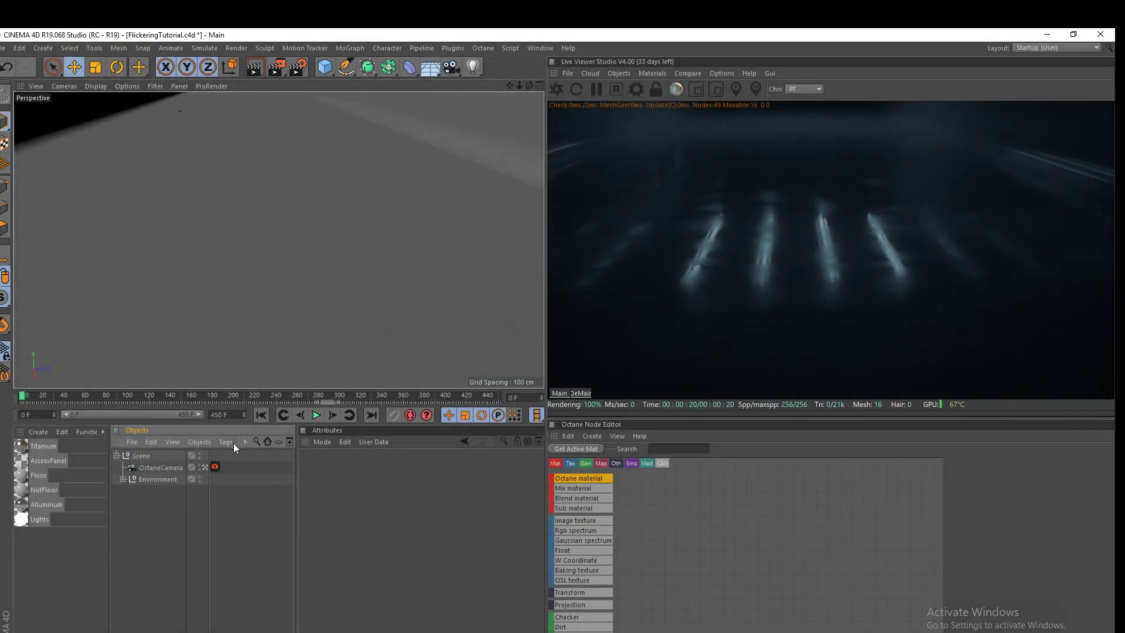
# - Scrub the timeline to frame 278 and back to 0, then add an Octane Arealight
pyautogui.moveTo(214, 393); pyautogui.dragTo(22, 396)
pyautogui.click(205, 467)
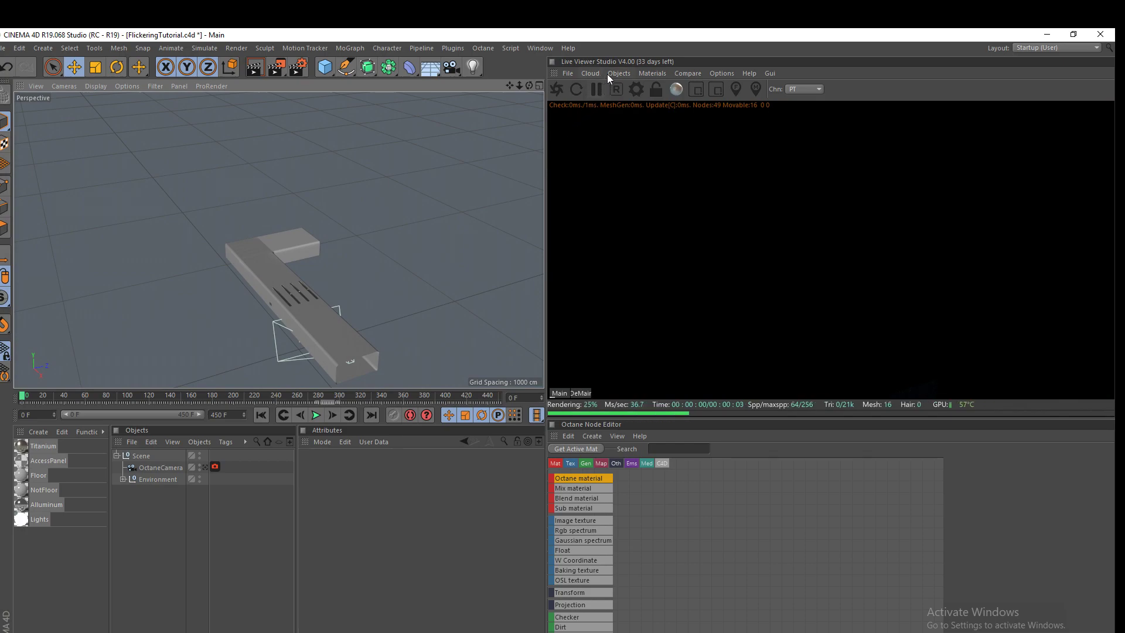
pyautogui.click(613, 73)
pyautogui.moveTo(647, 120)
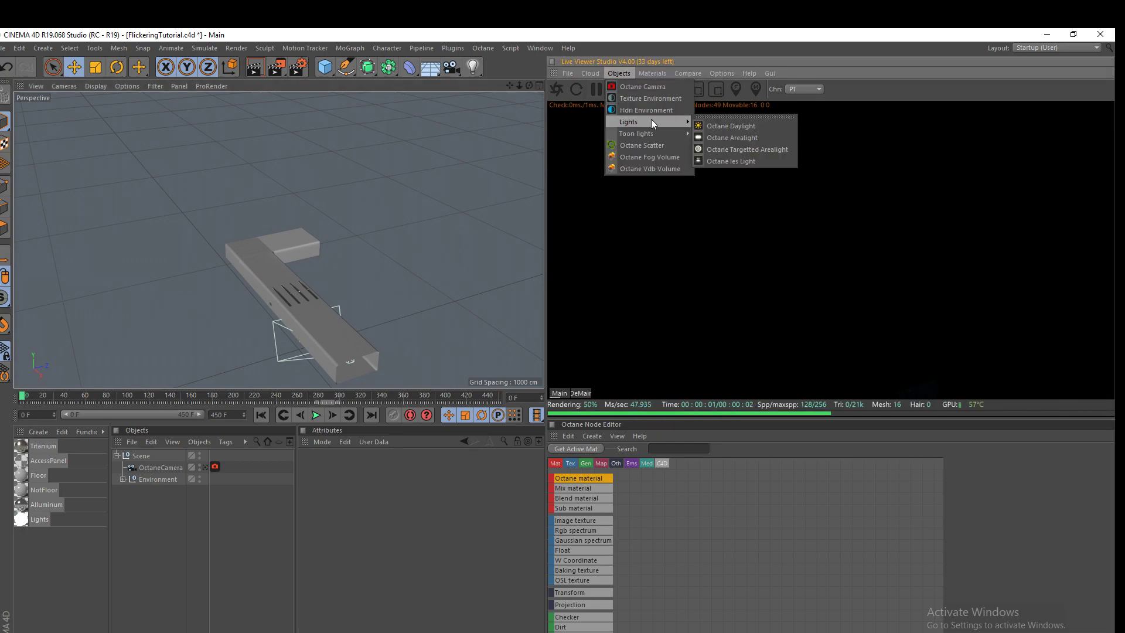
pyautogui.click(737, 138)
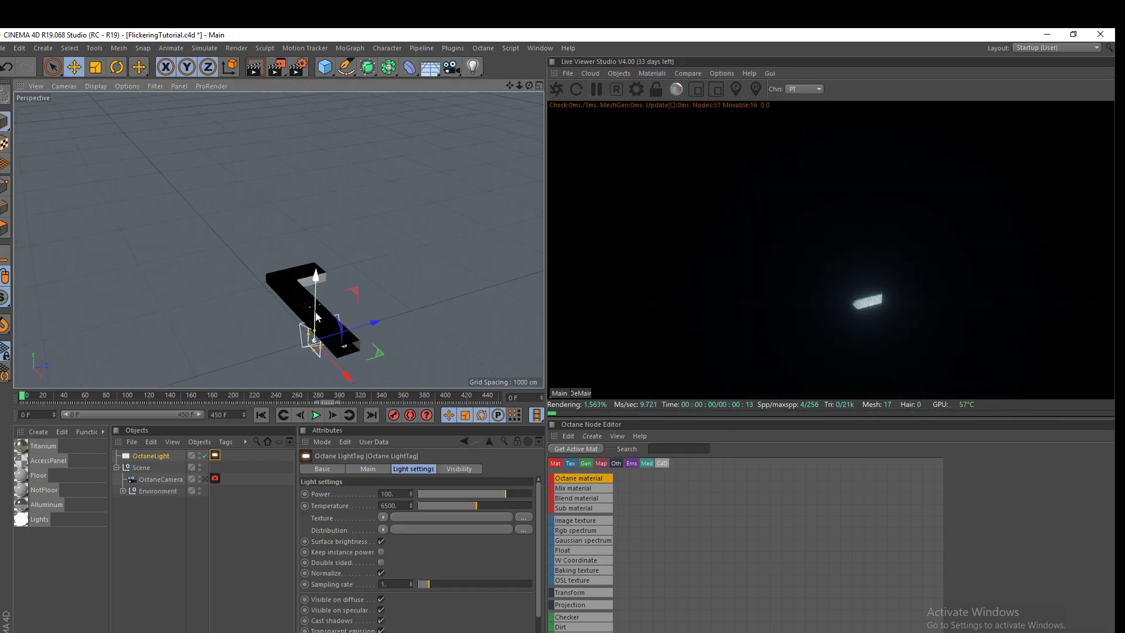
# - Position and enlarge the area light, sliding it along X to the hallway's far end
pyautogui.scroll(5, 351, 310)
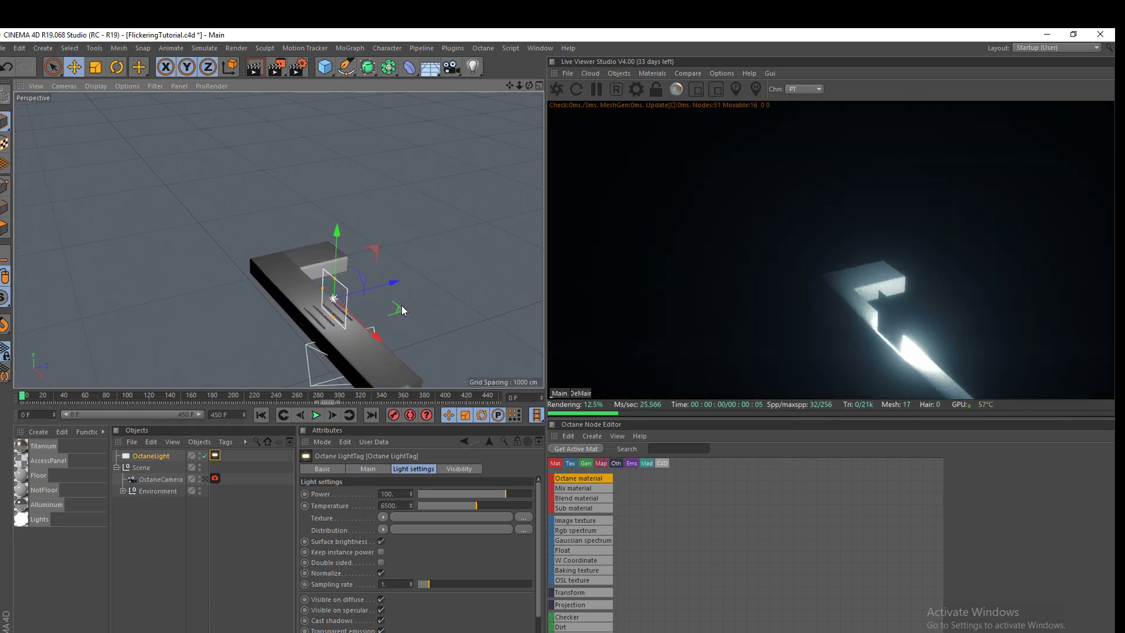
pyautogui.moveTo(402, 305); pyautogui.dragTo(397, 234)
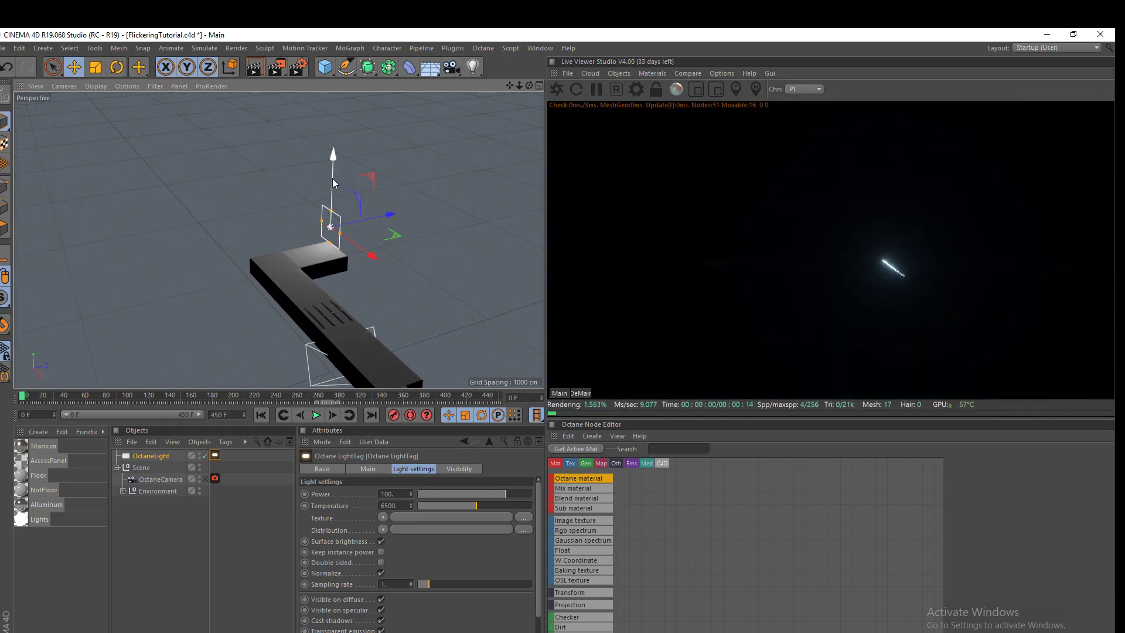
pyautogui.moveTo(332, 178); pyautogui.dragTo(328, 209)
pyautogui.scroll(5, 337, 243)
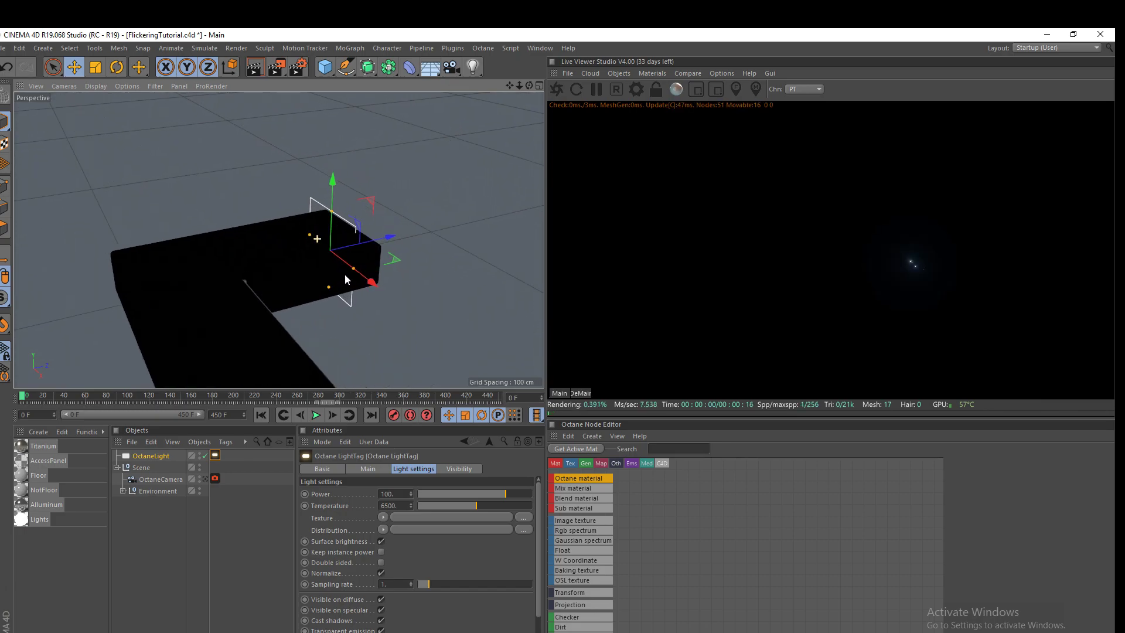
pyautogui.moveTo(352, 269); pyautogui.dragTo(377, 285)
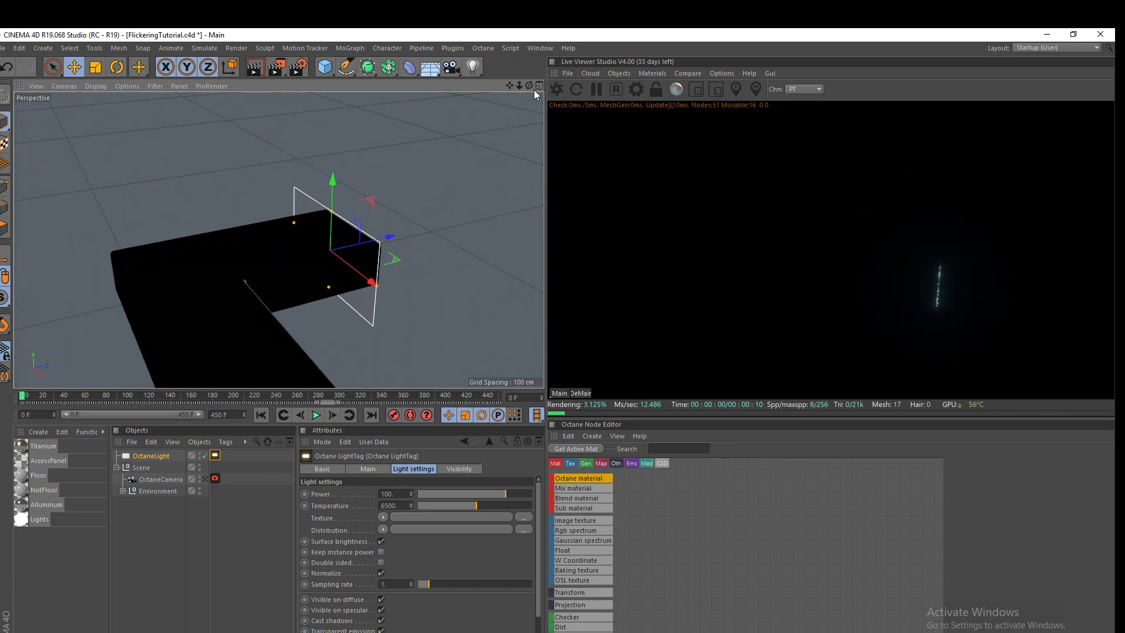
pyautogui.keyDown('alt'); pyautogui.moveTo(534, 93); pyautogui.dragTo(410, 223); pyautogui.keyUp('alt')
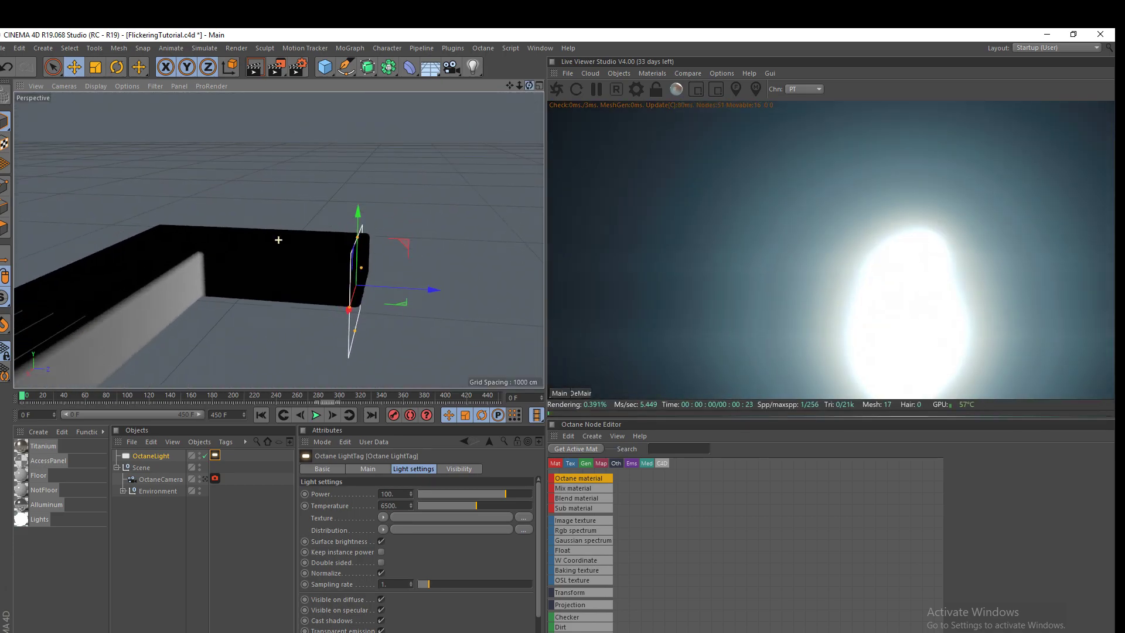
pyautogui.moveTo(409, 273); pyautogui.dragTo(299, 246)
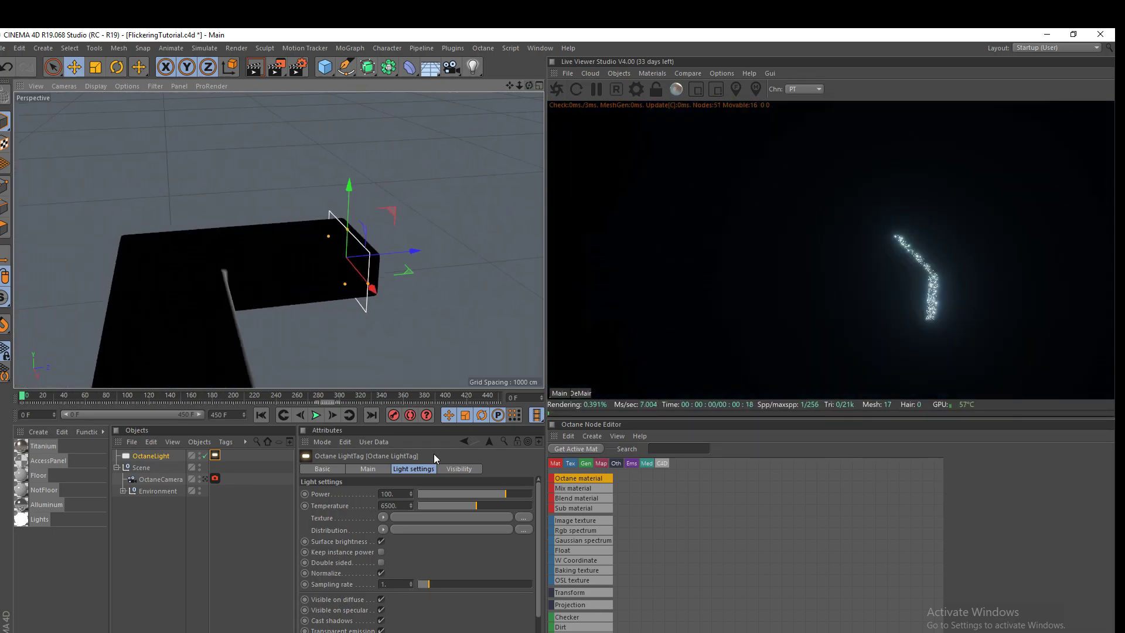
# - Set the OctaneLight's R.H rotation to 180° in its Coord. settings
pyautogui.click(157, 456)
pyautogui.click(379, 469)
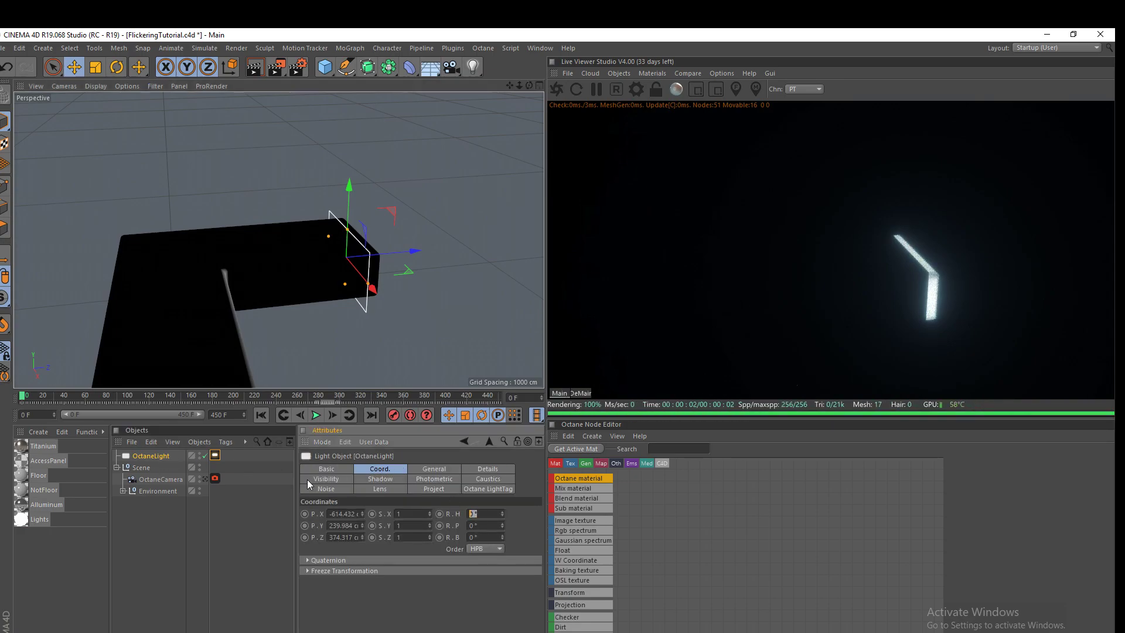
pyautogui.write('180')
pyautogui.press('Return')
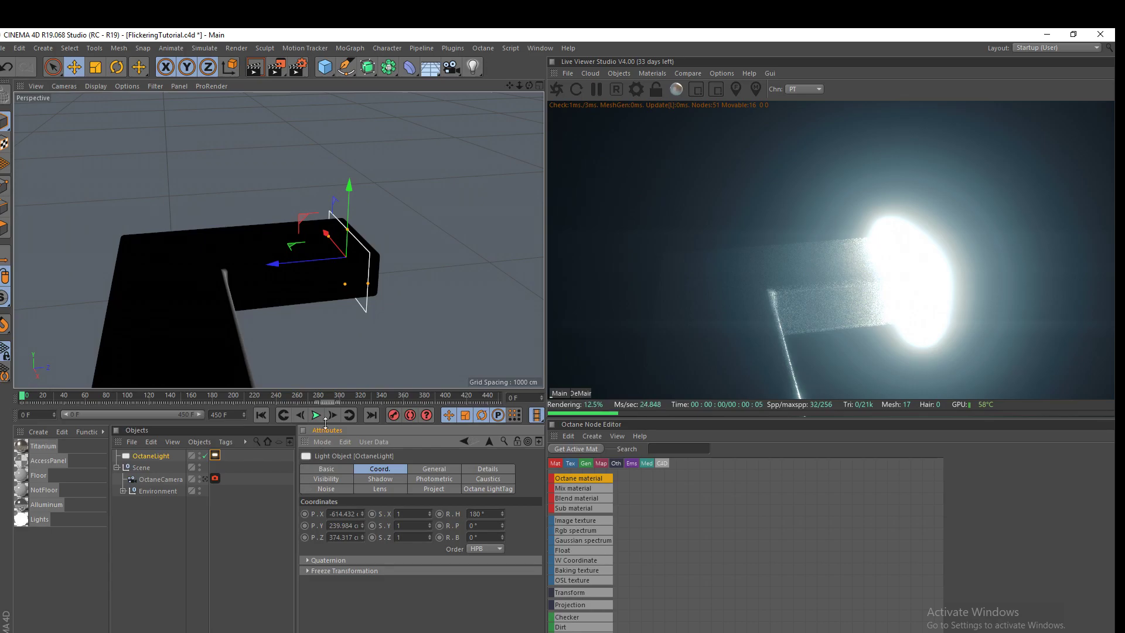
# - View the scene through the OctaneCamera at frame 312
pyautogui.scroll(-5, 273, 314)
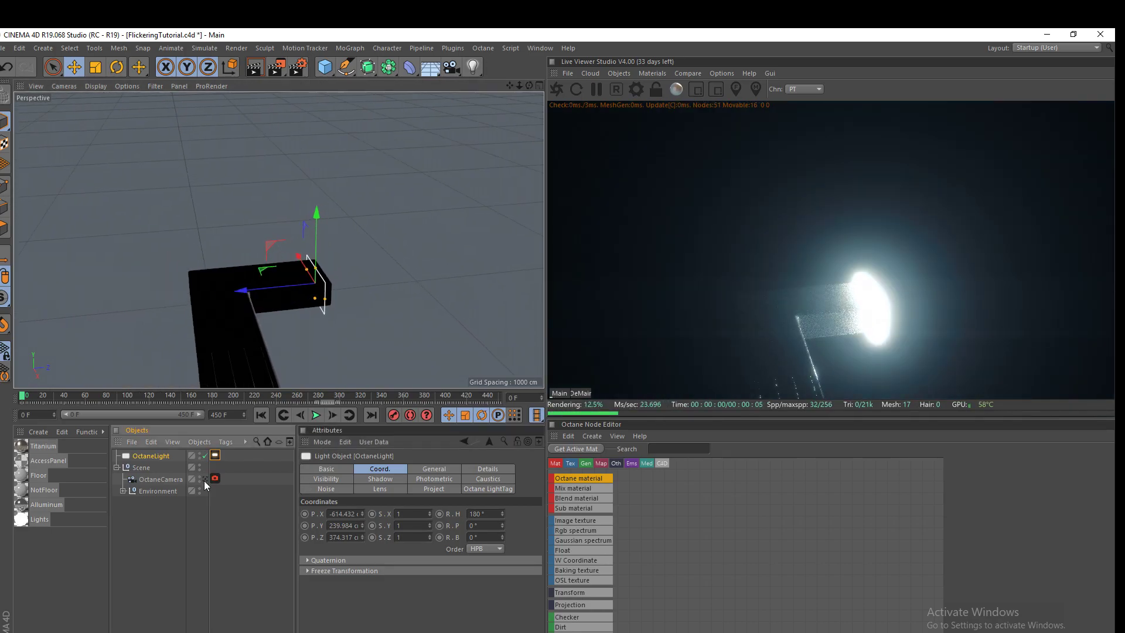
pyautogui.click(205, 478)
pyautogui.moveTo(273, 393); pyautogui.dragTo(352, 395)
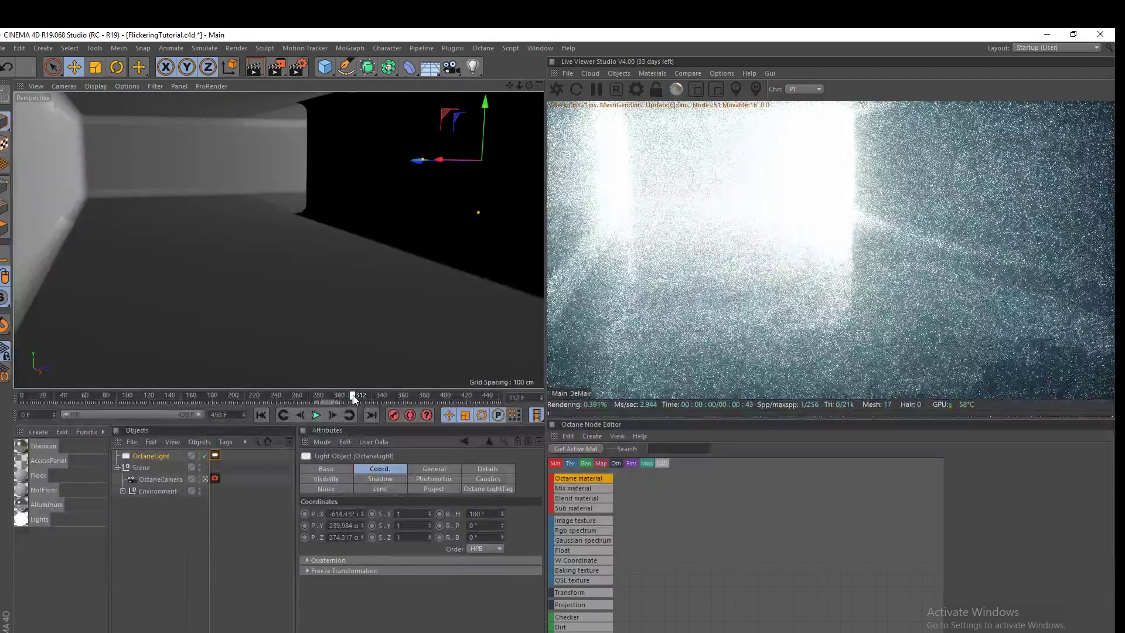
# - Set the Octane LightTag Power to 10 and save the scene with Ctrl+S
pyautogui.click(215, 455)
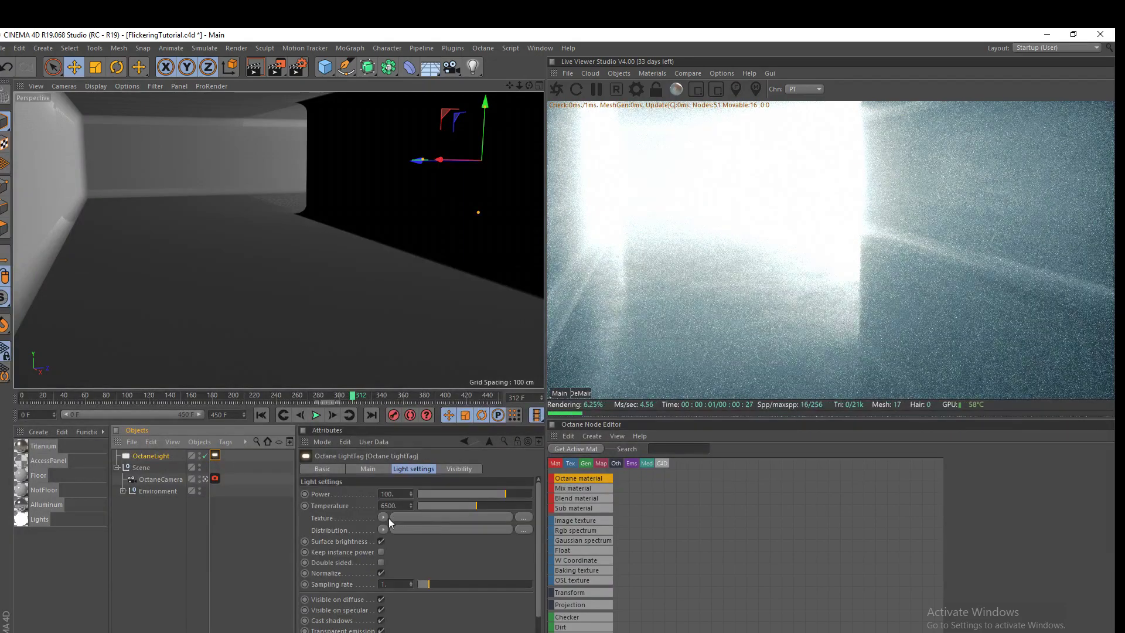
pyautogui.doubleClick(391, 498)
pyautogui.write('10')
pyautogui.press('Return')
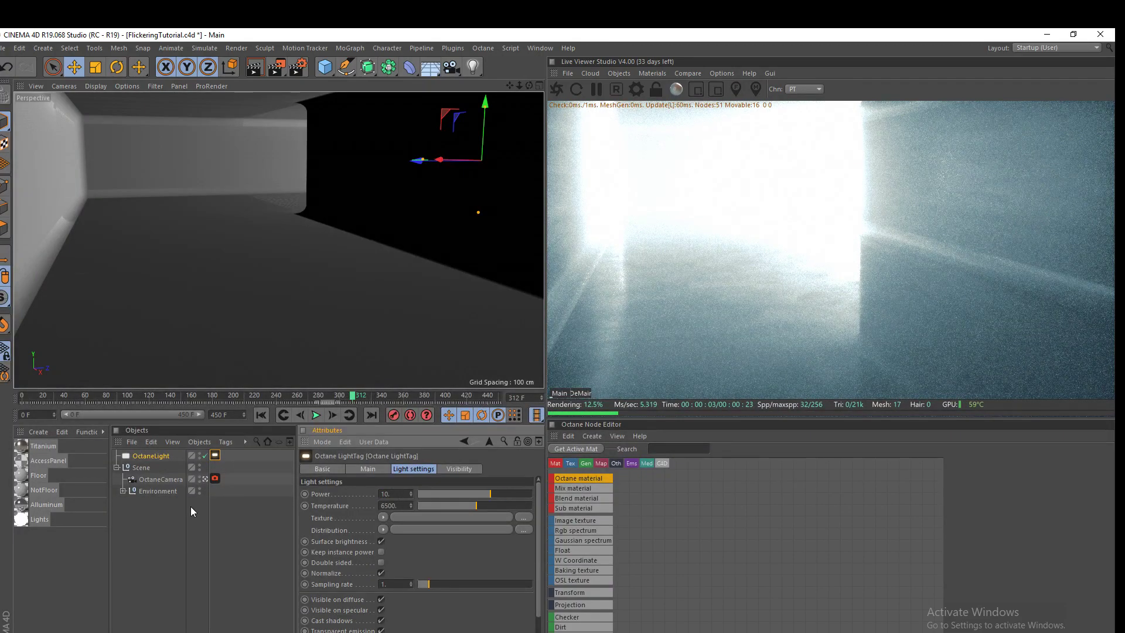
pyautogui.hotkey('ctrl', 's')
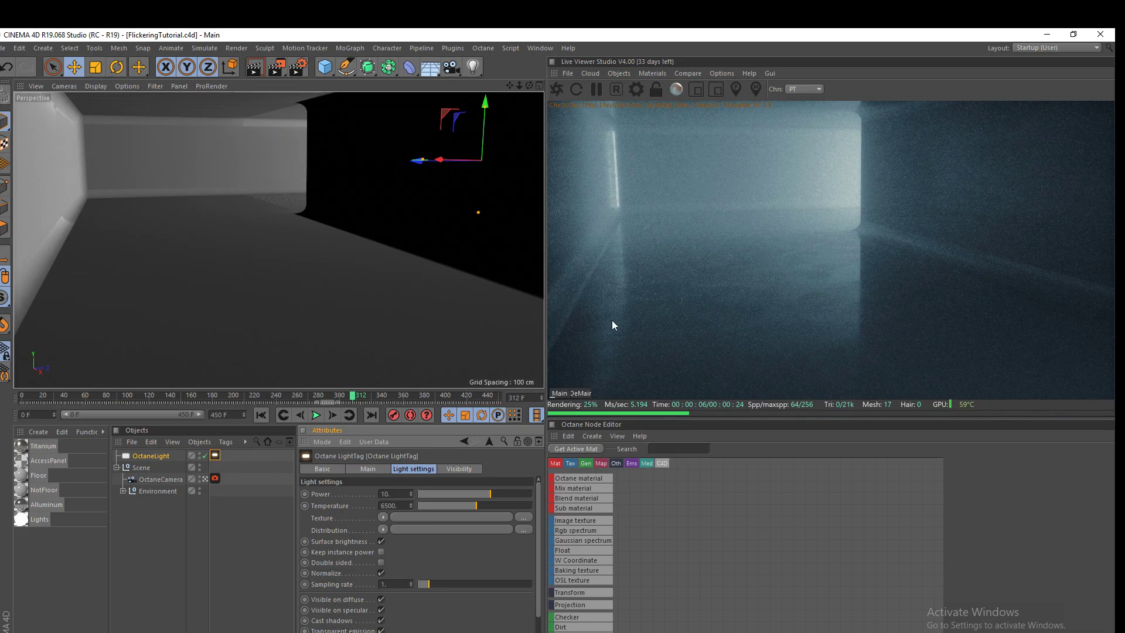
# - Raise the light Temperature to 12000, leaving the Texture shader menu unchanged
pyautogui.moveTo(484, 504); pyautogui.dragTo(542, 505)
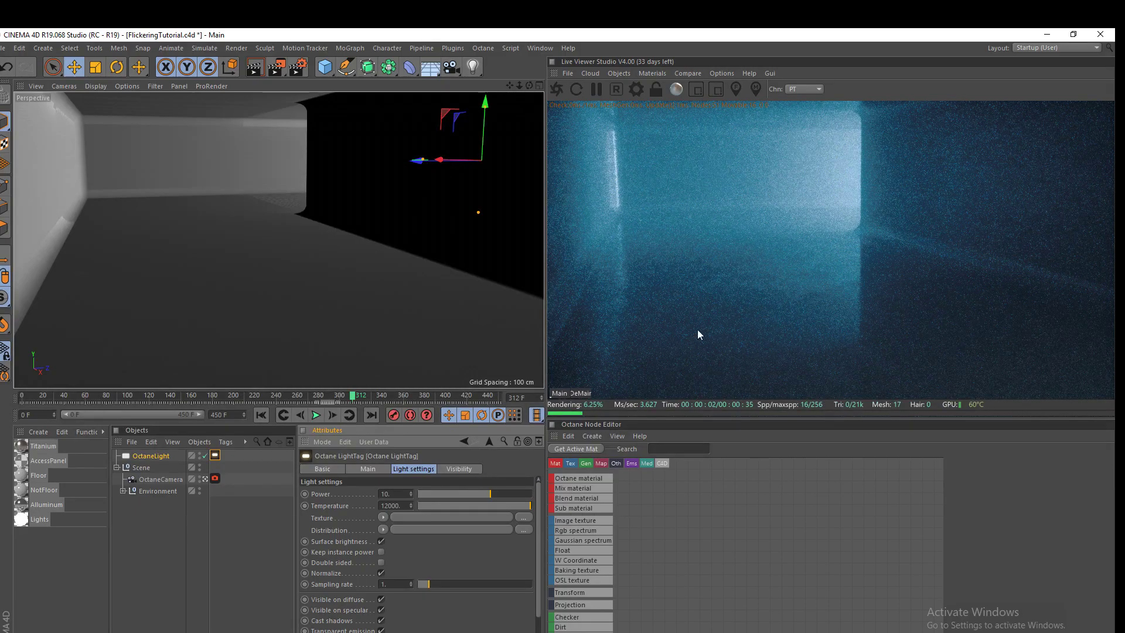
pyautogui.click(384, 518)
pyautogui.moveTo(388, 423)
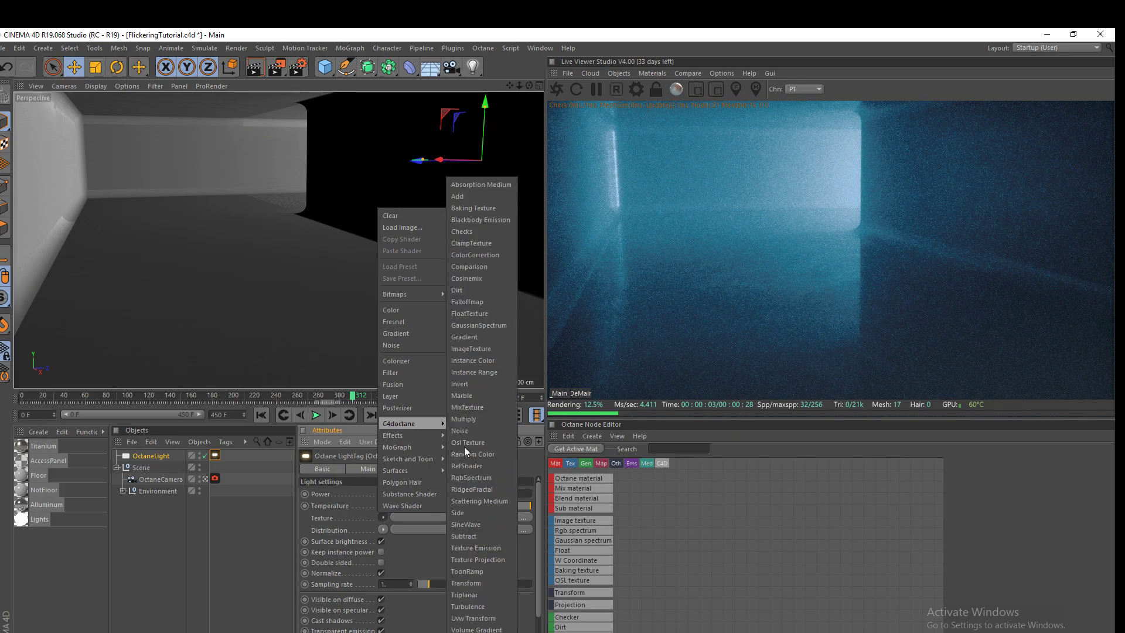
pyautogui.click(462, 478)
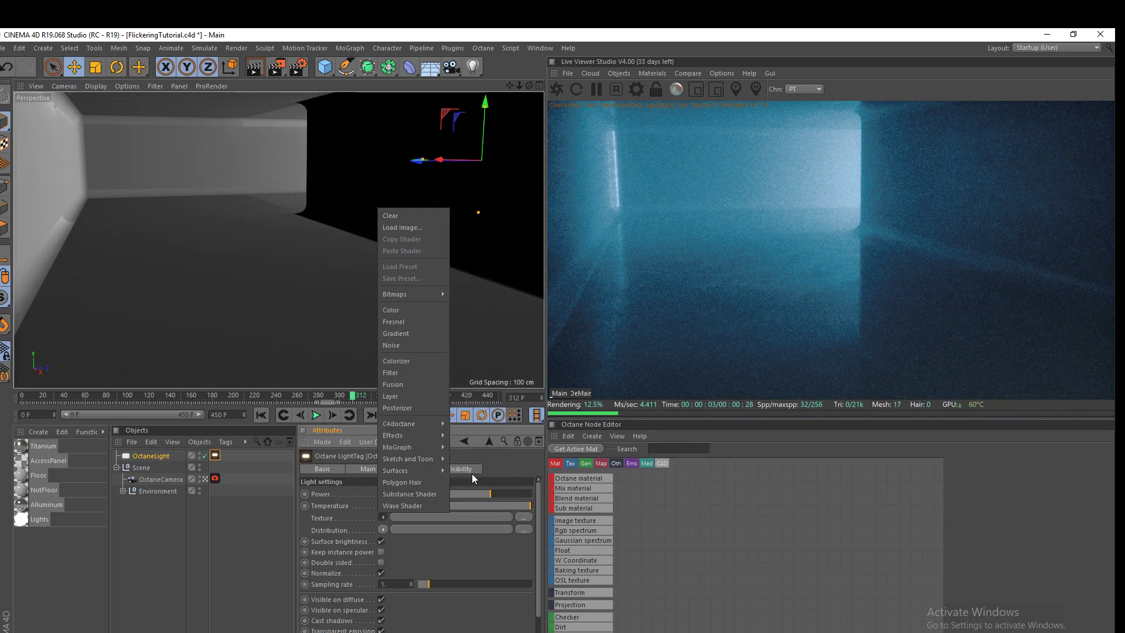
pyautogui.click(736, 488)
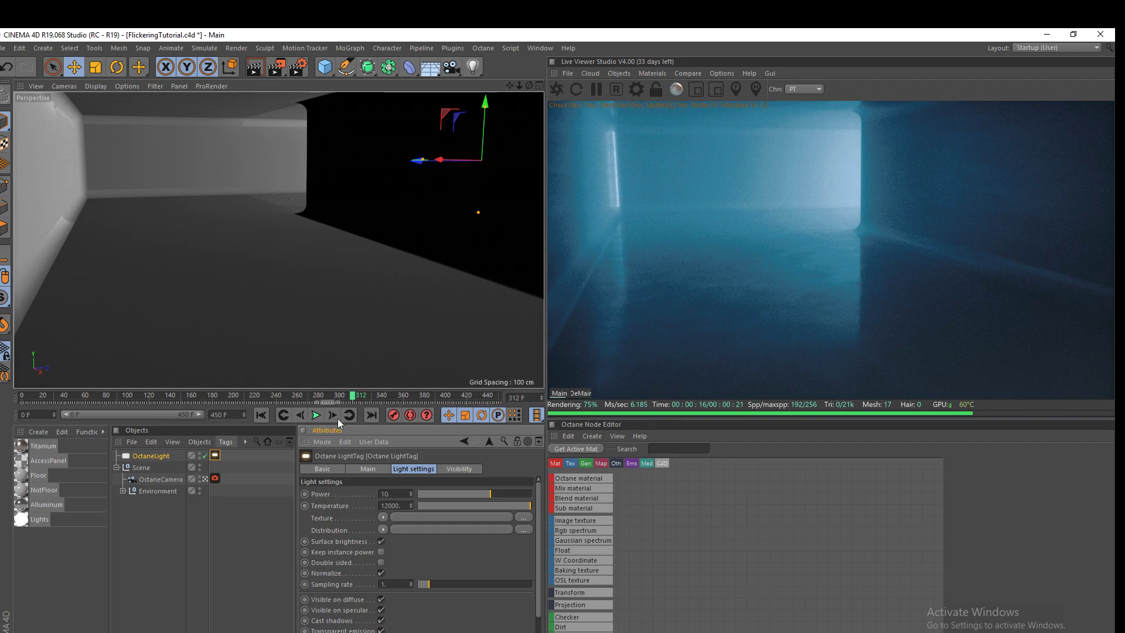
# - Return to frame 0 and bring up OctaneLight's CINEMA 4D Tags submenu
pyautogui.moveTo(343, 395); pyautogui.dragTo(23, 396)
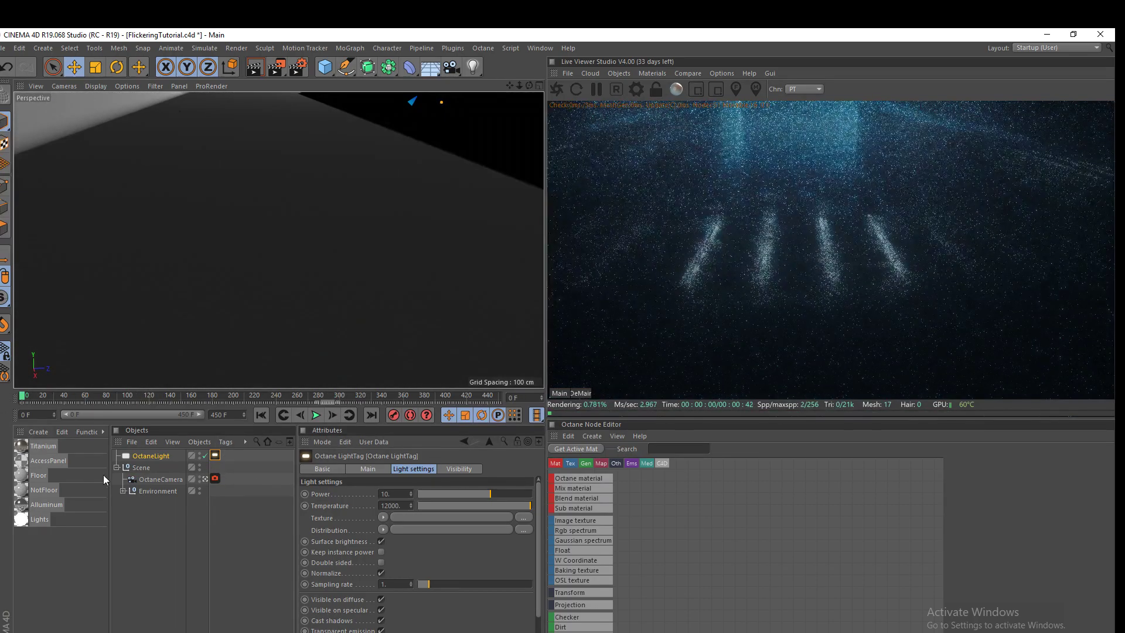
pyautogui.rightClick(153, 455)
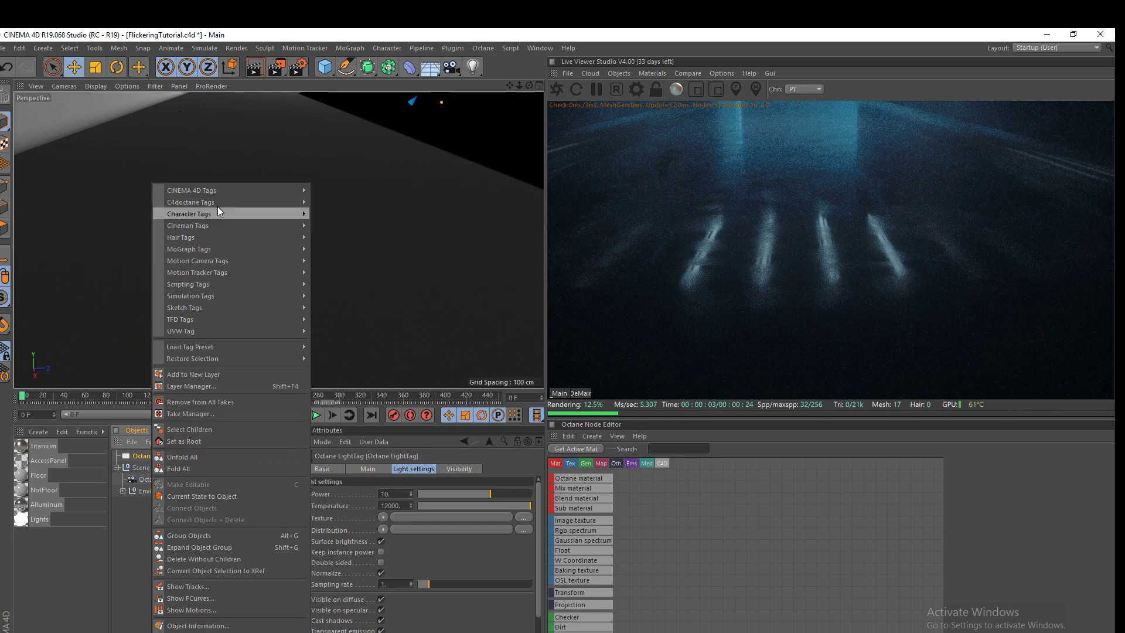
pyautogui.moveTo(220, 191)
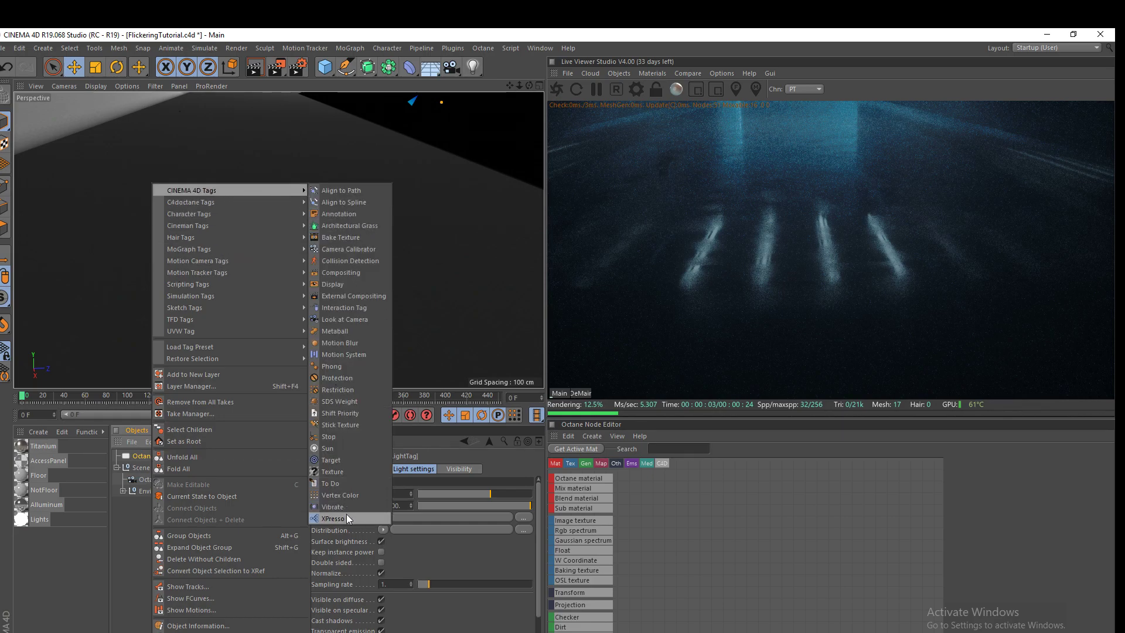
# - Tag OctaneLight with XPresso, add a Noise node via 'noise' search, then add the LightTag node
pyautogui.click(346, 515)
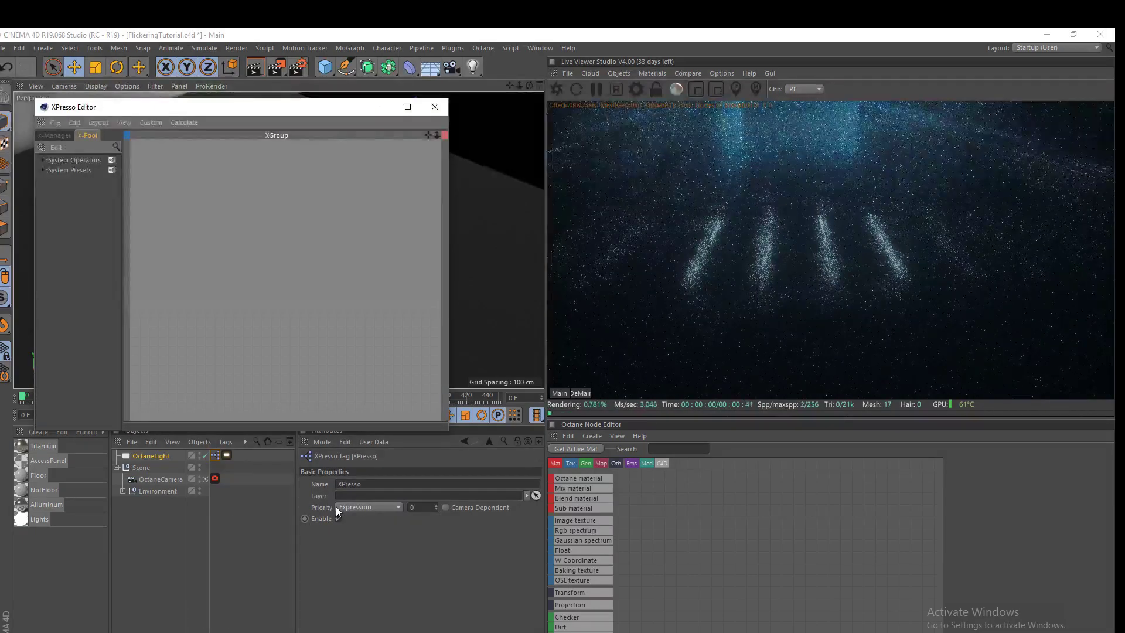
pyautogui.moveTo(261, 110); pyautogui.dragTo(611, 294)
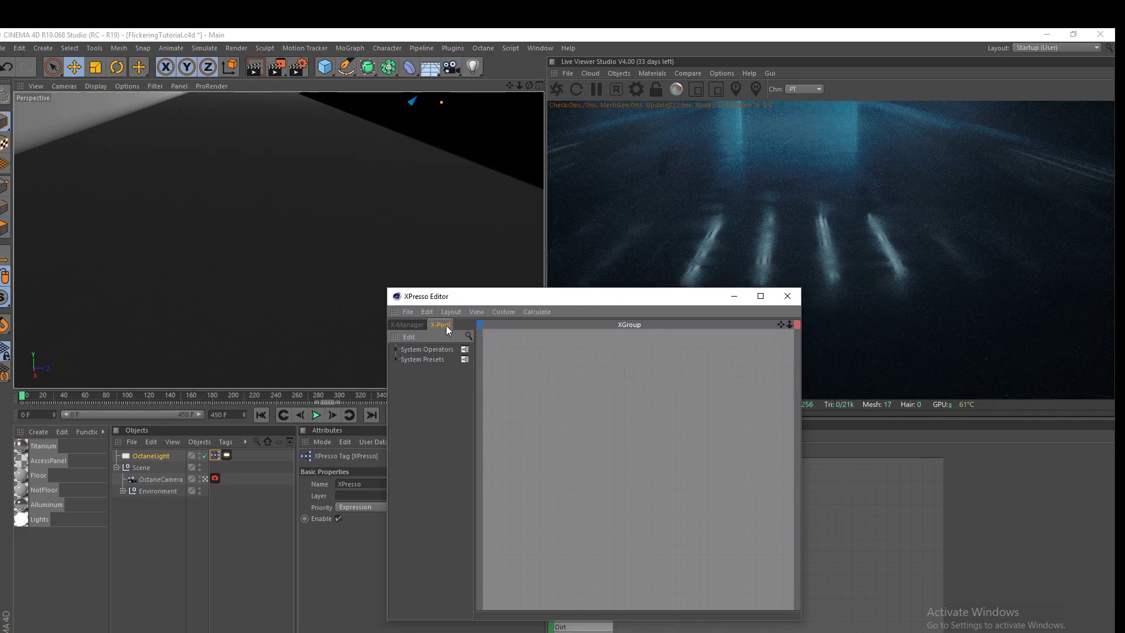
pyautogui.click(469, 336)
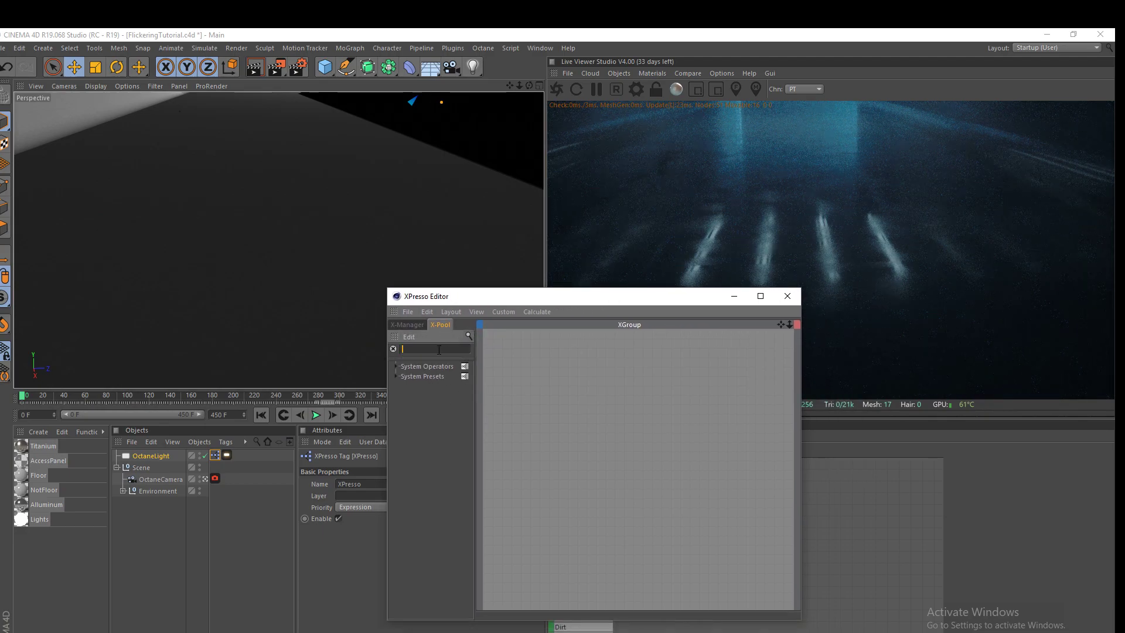
pyautogui.write('noise')
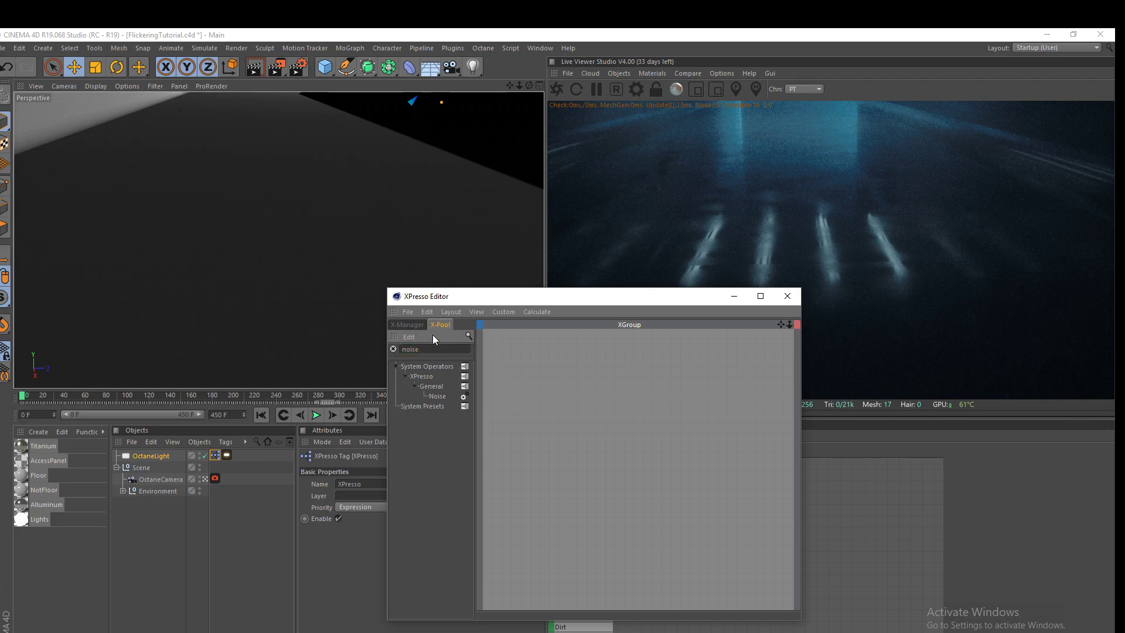
pyautogui.moveTo(437, 396); pyautogui.dragTo(539, 439)
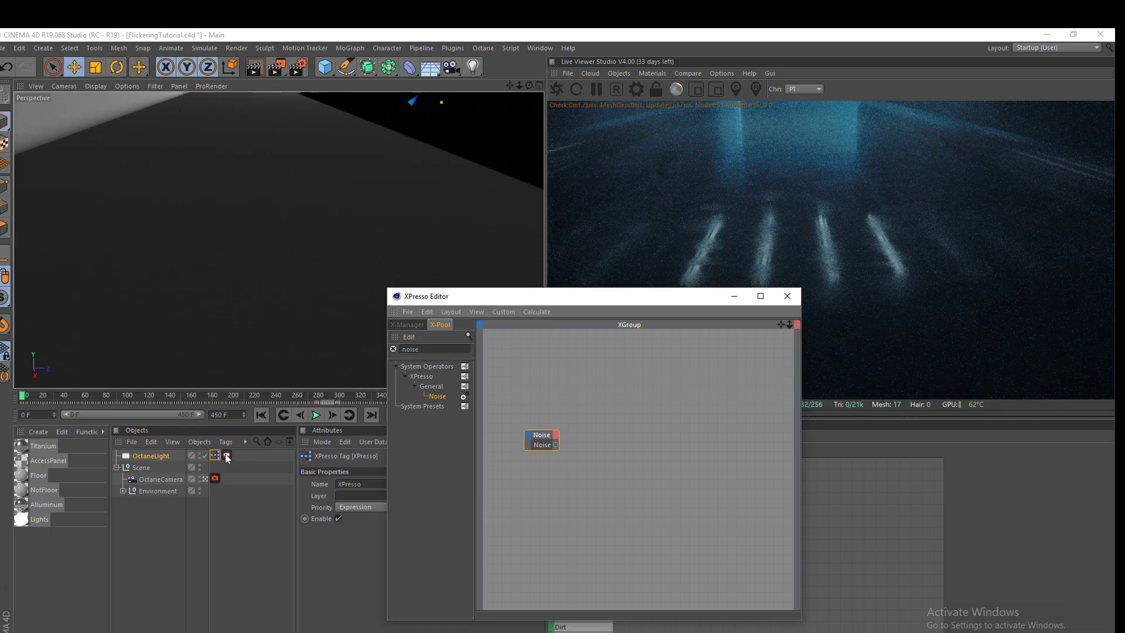
pyautogui.moveTo(228, 456); pyautogui.dragTo(274, 458)
pyautogui.moveTo(631, 430); pyautogui.dragTo(636, 446)
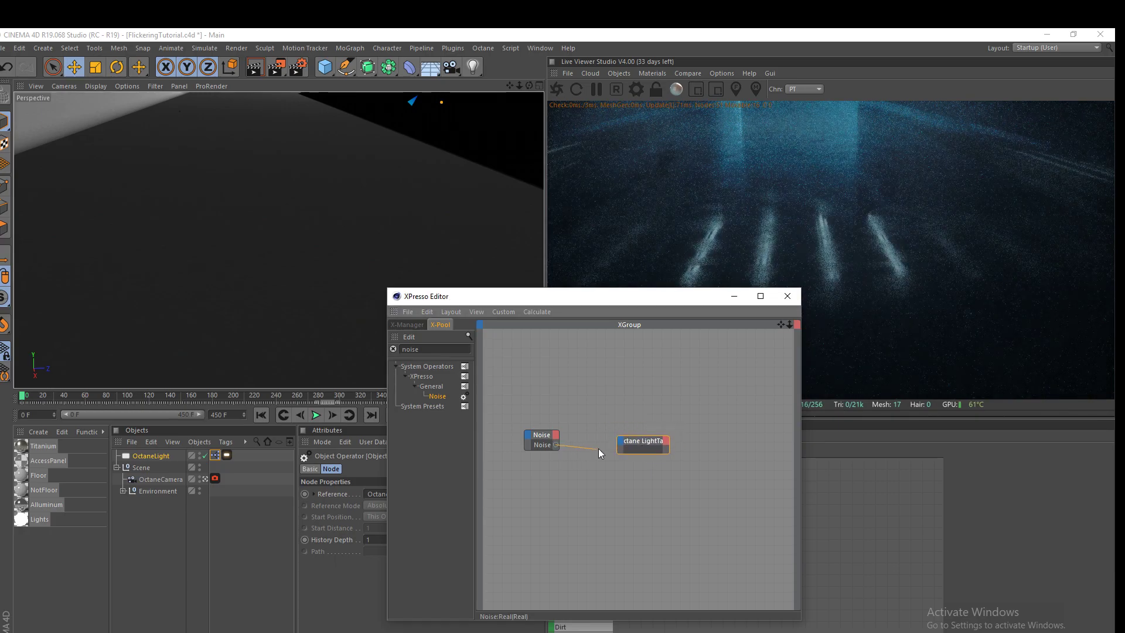
# - Connect the Noise output to the LightTag's Light settings > Power input
pyautogui.moveTo(633, 449)
pyautogui.mouseDown()
pyautogui.moveTo(610, 446)
pyautogui.moveTo(624, 445)
pyautogui.mouseUp()
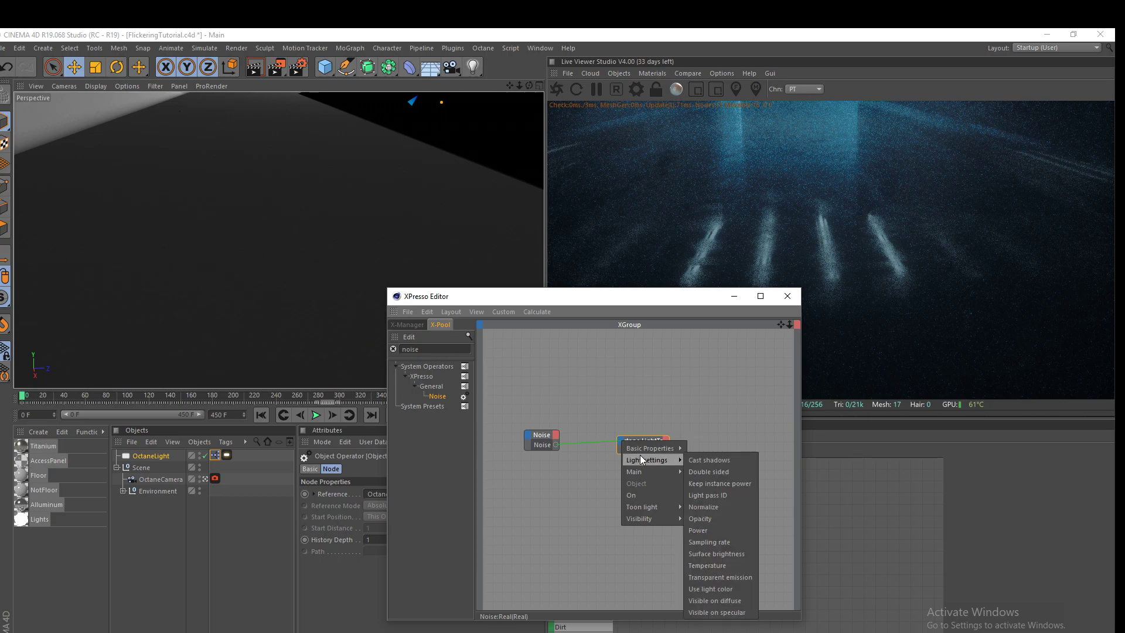
pyautogui.moveTo(659, 452)
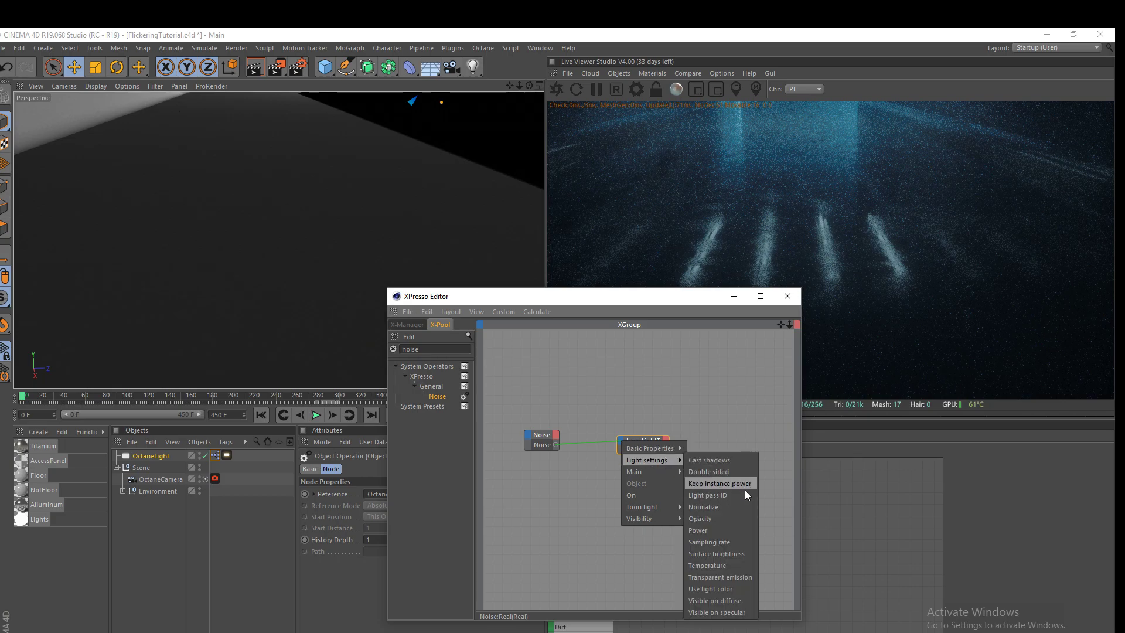
pyautogui.click(725, 530)
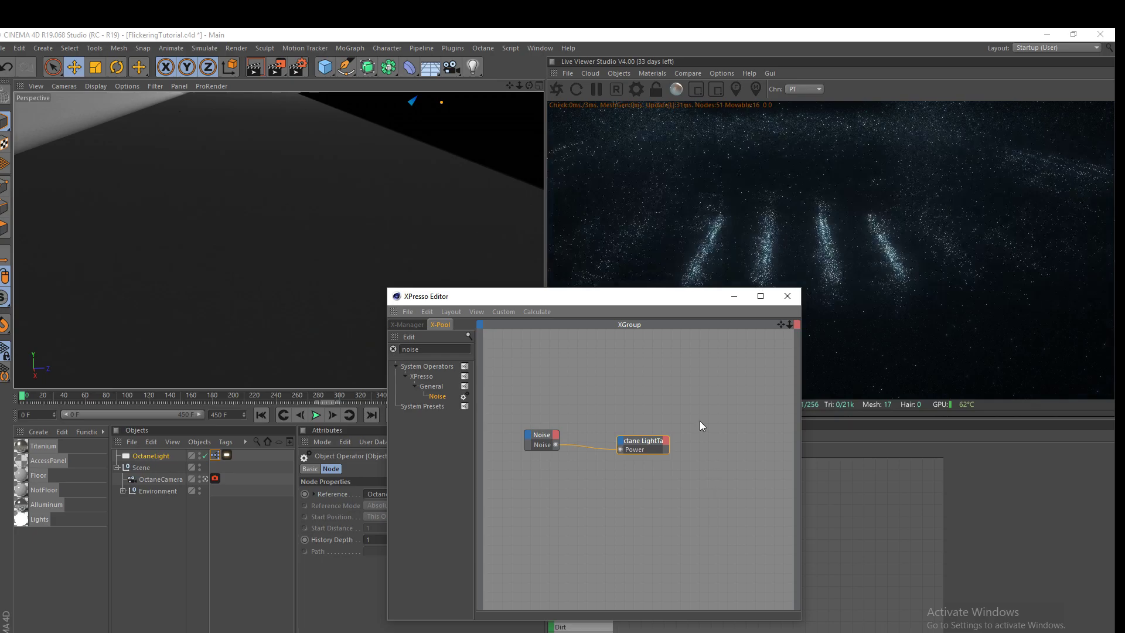
pyautogui.moveTo(626, 300); pyautogui.dragTo(867, 437)
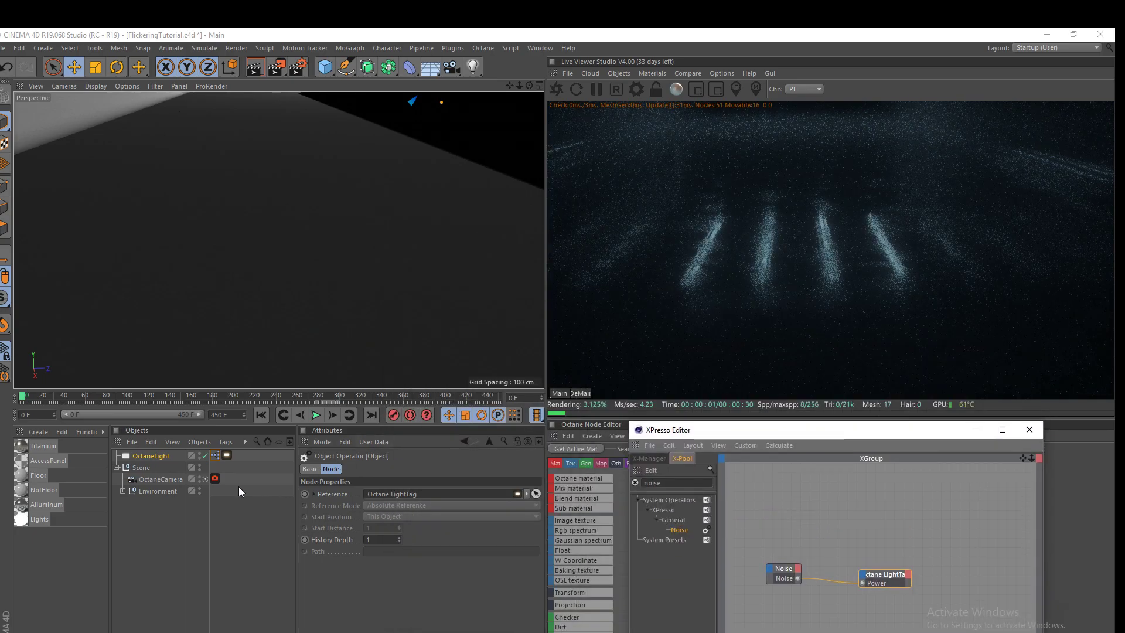
# - Exit the OctaneCamera view, frame the corridor and light in the viewport, and play the animation
pyautogui.click(205, 479)
pyautogui.moveTo(509, 86); pyautogui.dragTo(509, 65)
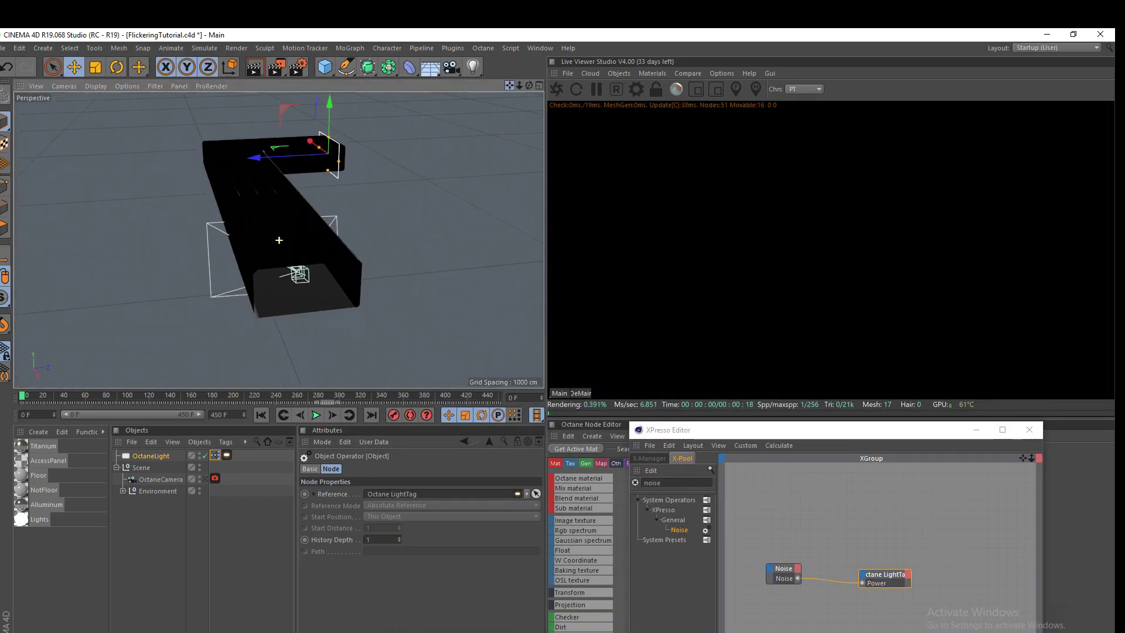
pyautogui.scroll(5, 313, 109)
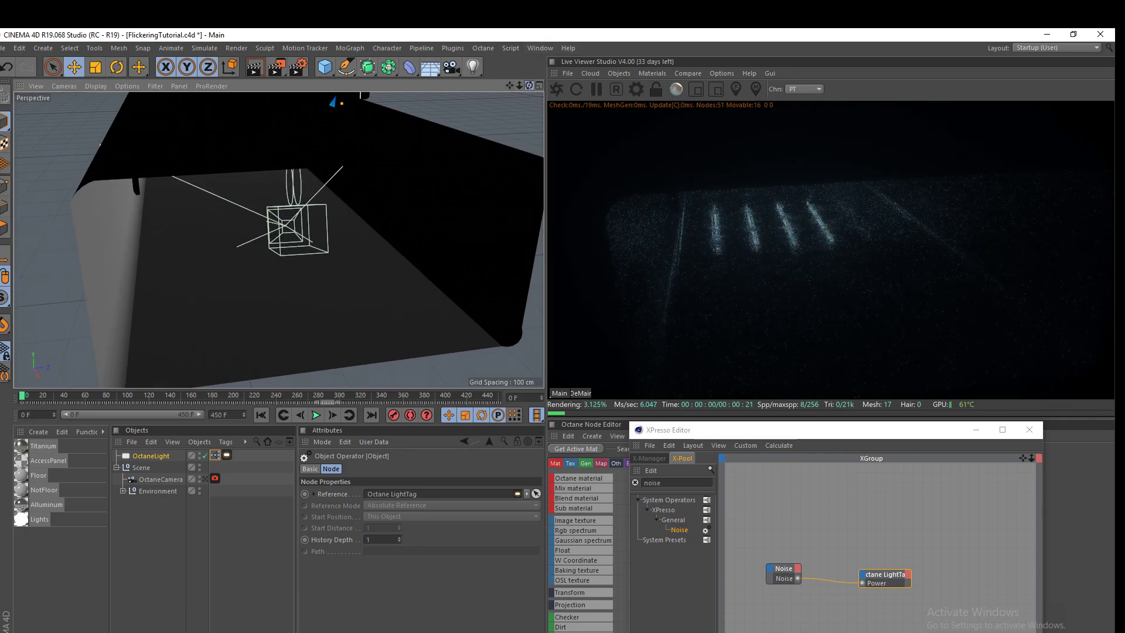
pyautogui.keyDown('alt'); pyautogui.moveTo(313, 109); pyautogui.dragTo(268, 146); pyautogui.keyUp('alt')
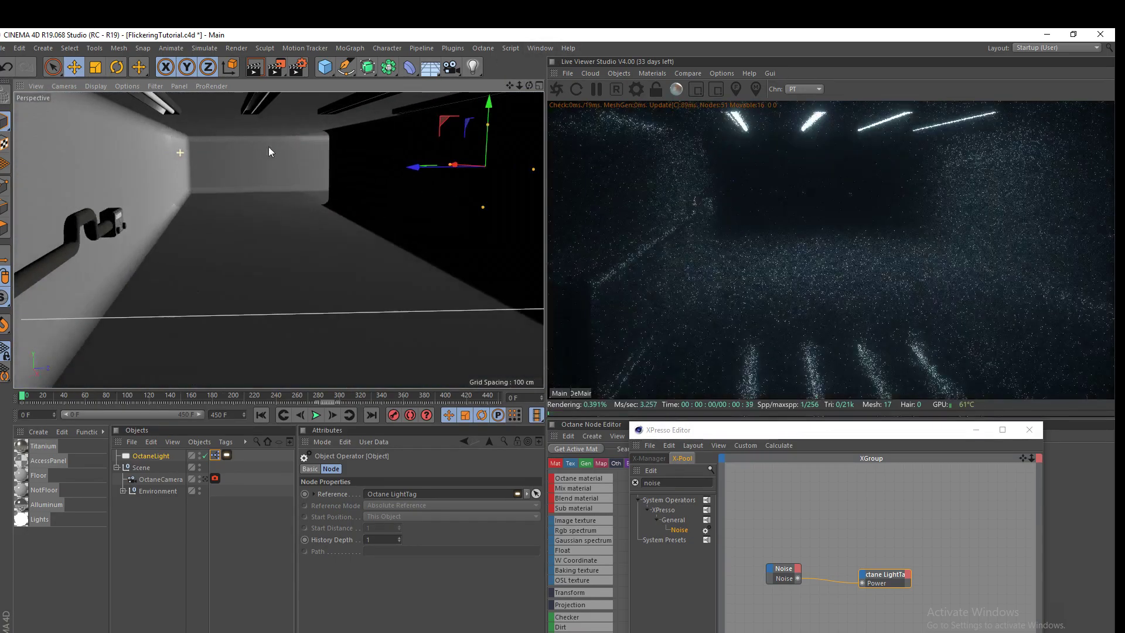
pyautogui.click(315, 415)
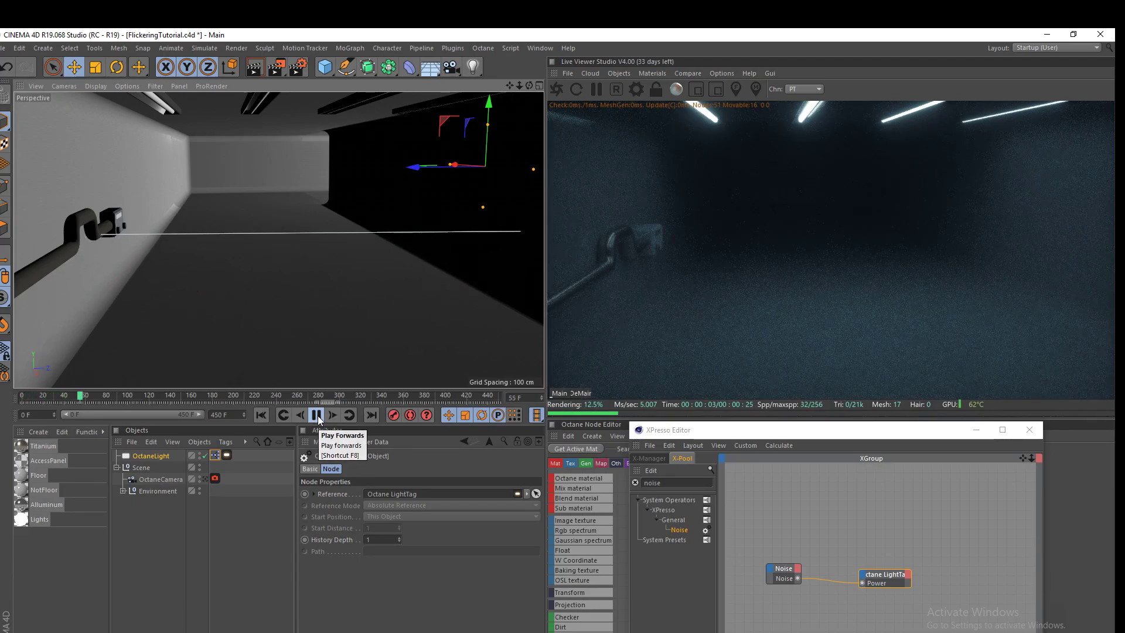
# - Stop playback with F8 and check the LightTag Power reads 0.134 at frame 140
pyautogui.press('F8')
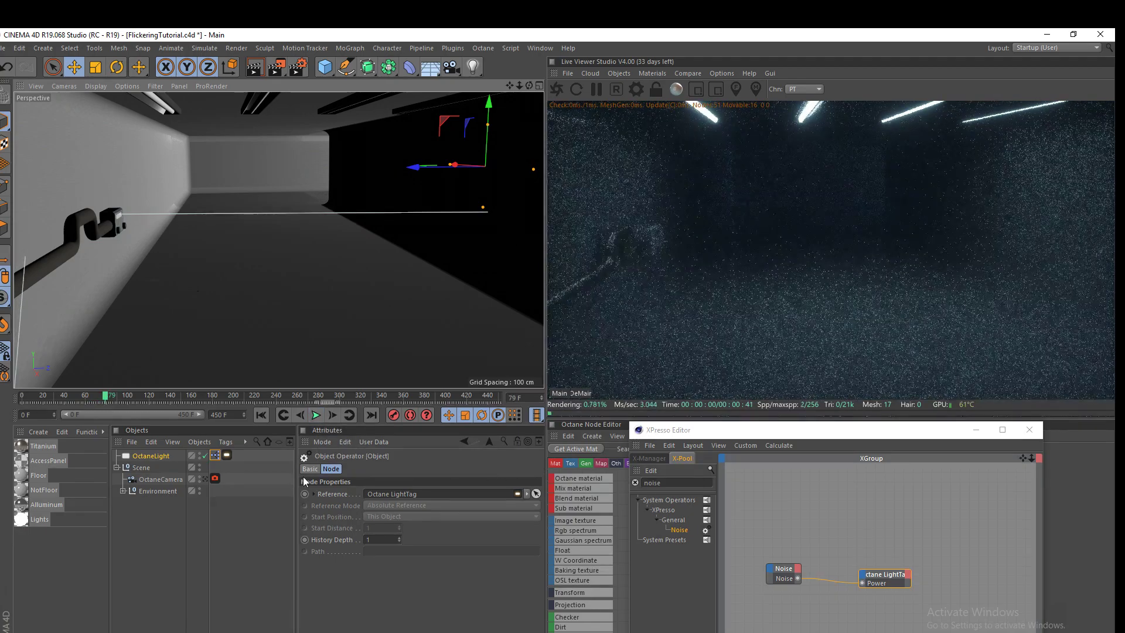
pyautogui.click(226, 457)
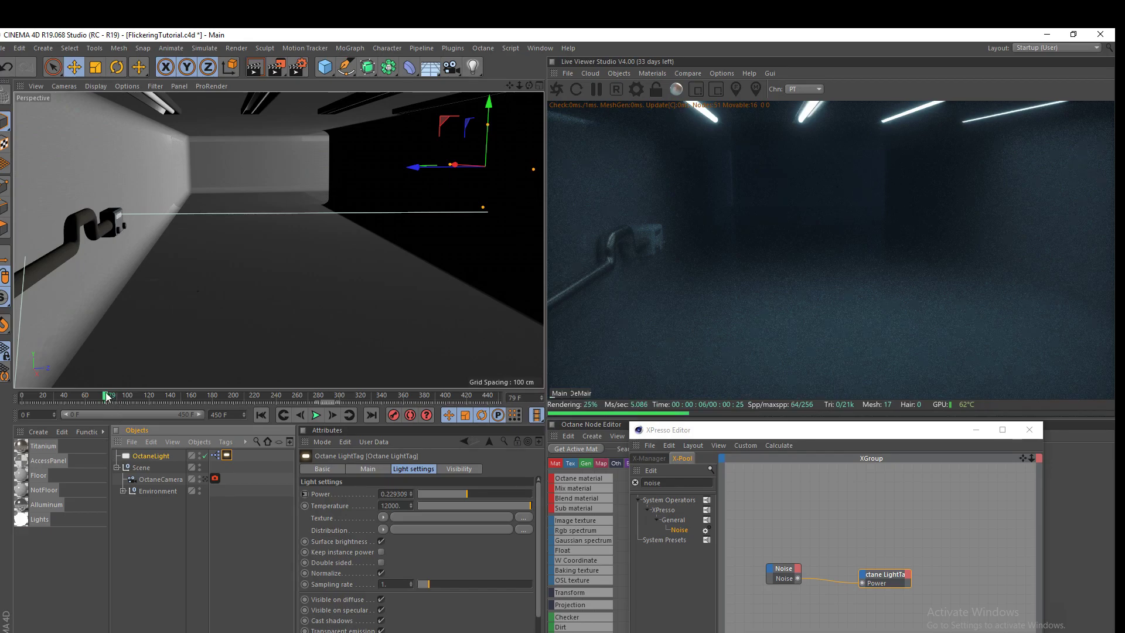
pyautogui.click(170, 396)
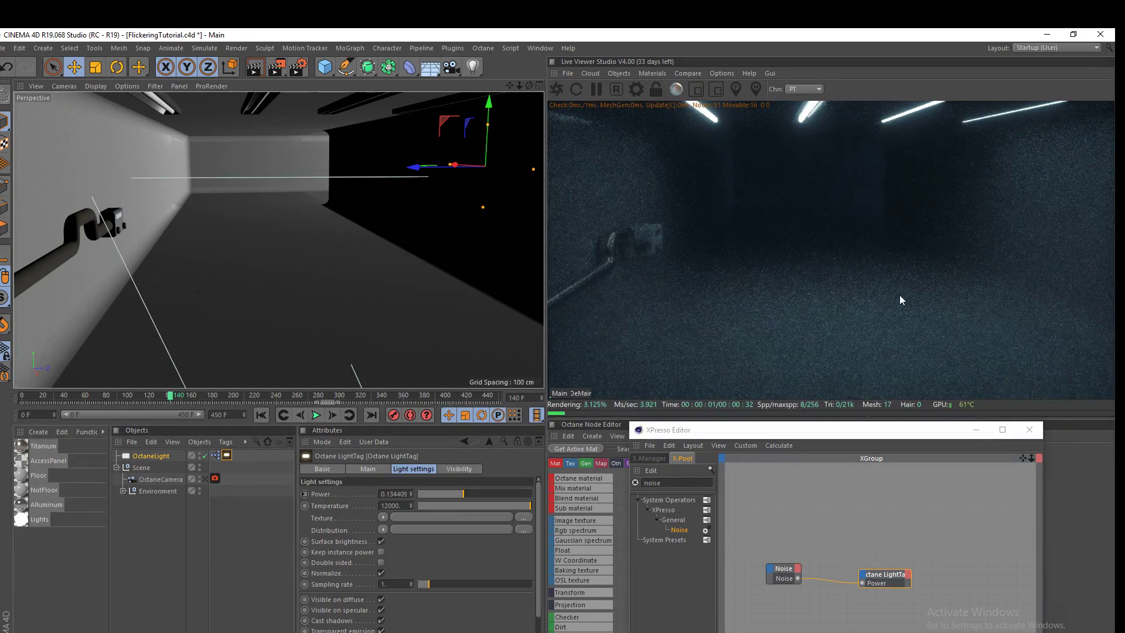
pyautogui.moveTo(804, 430); pyautogui.dragTo(758, 341)
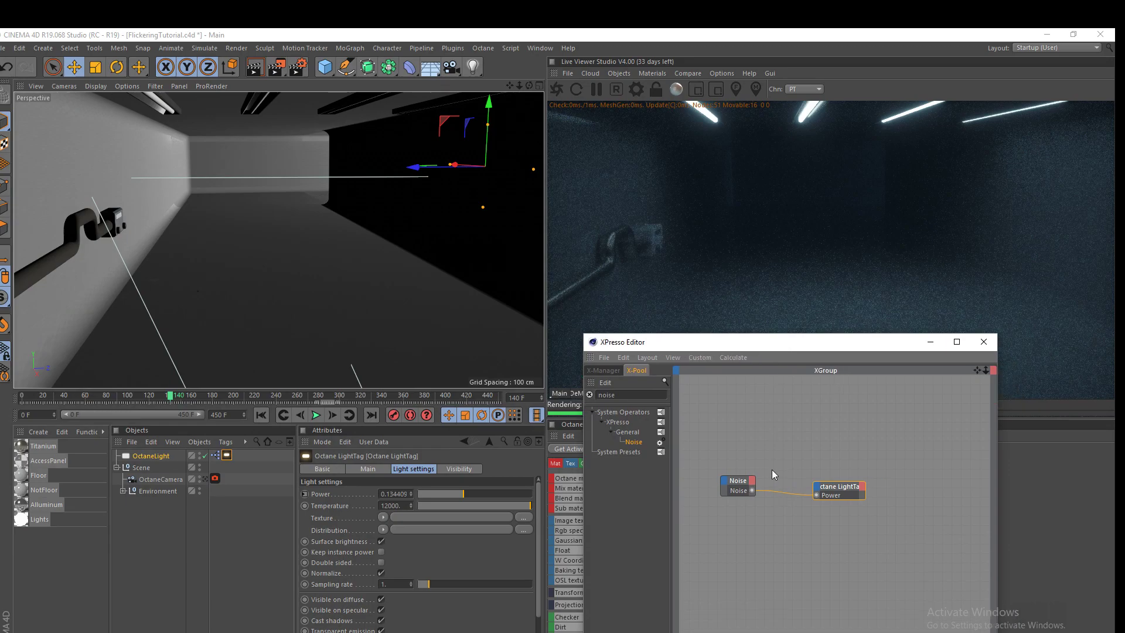
# - Set the Noise node's Amplitude to 50
pyautogui.click(739, 486)
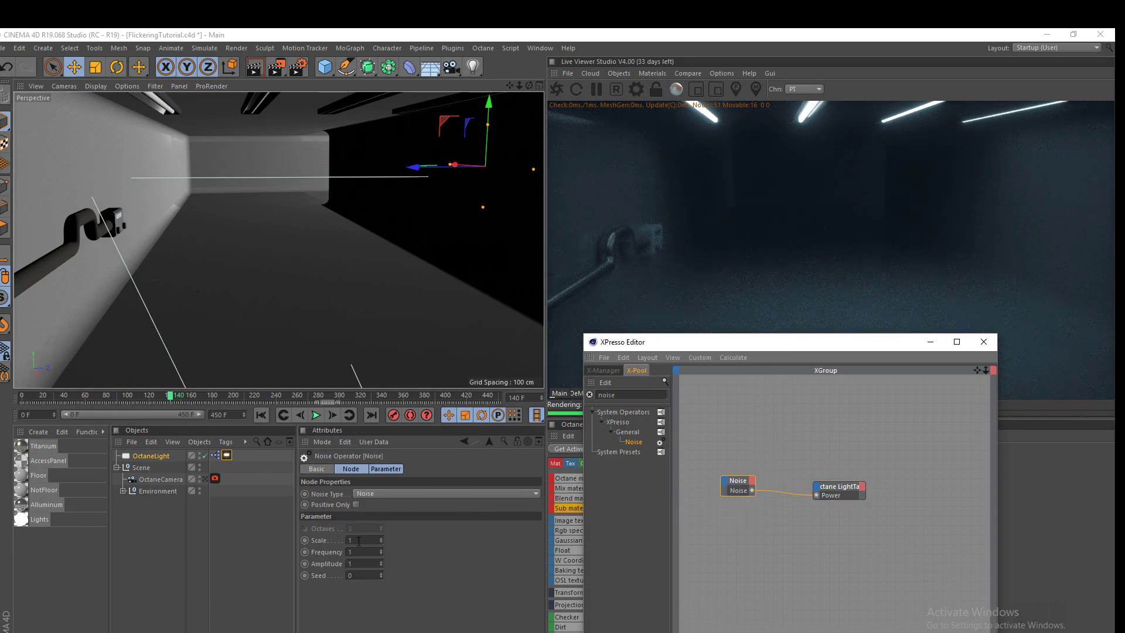
pyautogui.doubleClick(361, 564)
pyautogui.write('30')
pyautogui.press('Return')
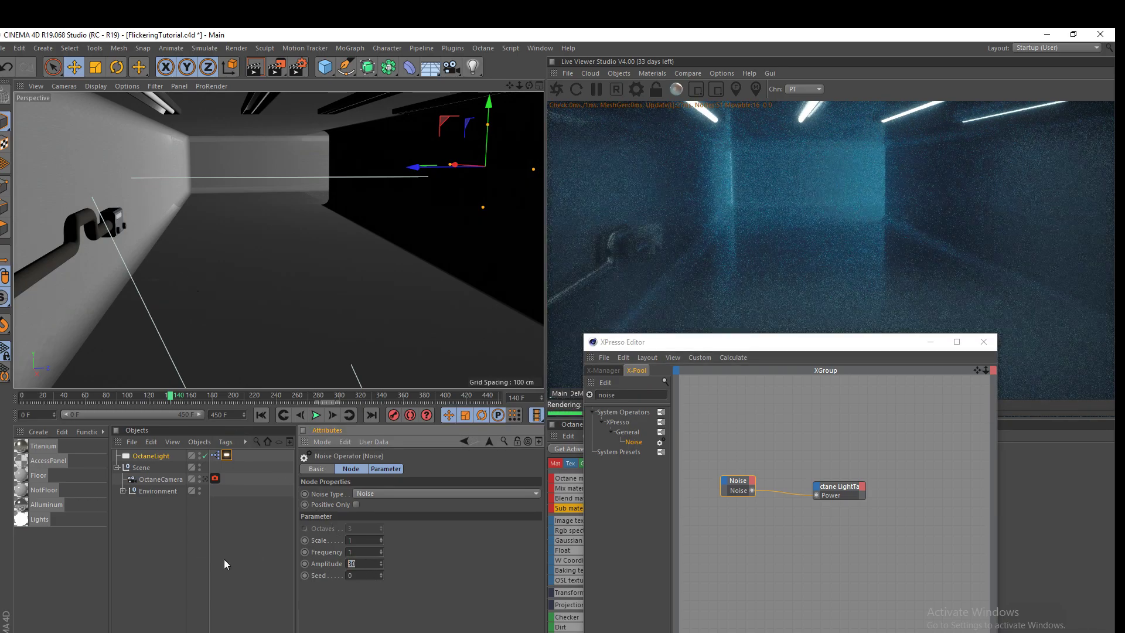
pyautogui.write('50')
pyautogui.press('Return')
# - Set the Noise Frequency to 5 and rewind the timeline to frame 0
pyautogui.click(702, 486)
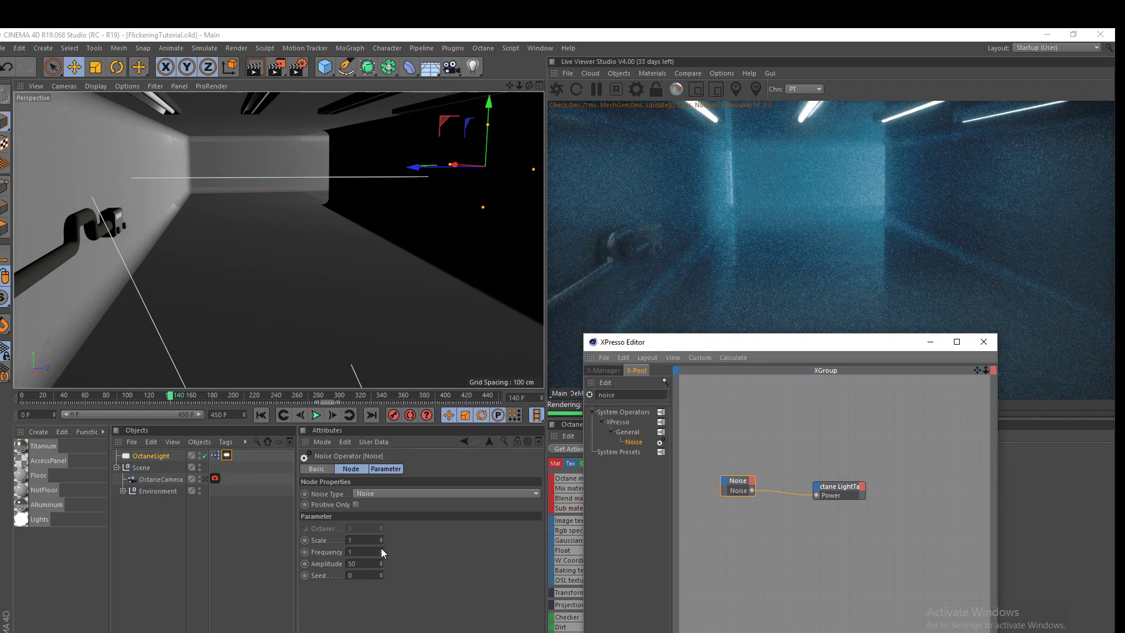
pyautogui.doubleClick(364, 550)
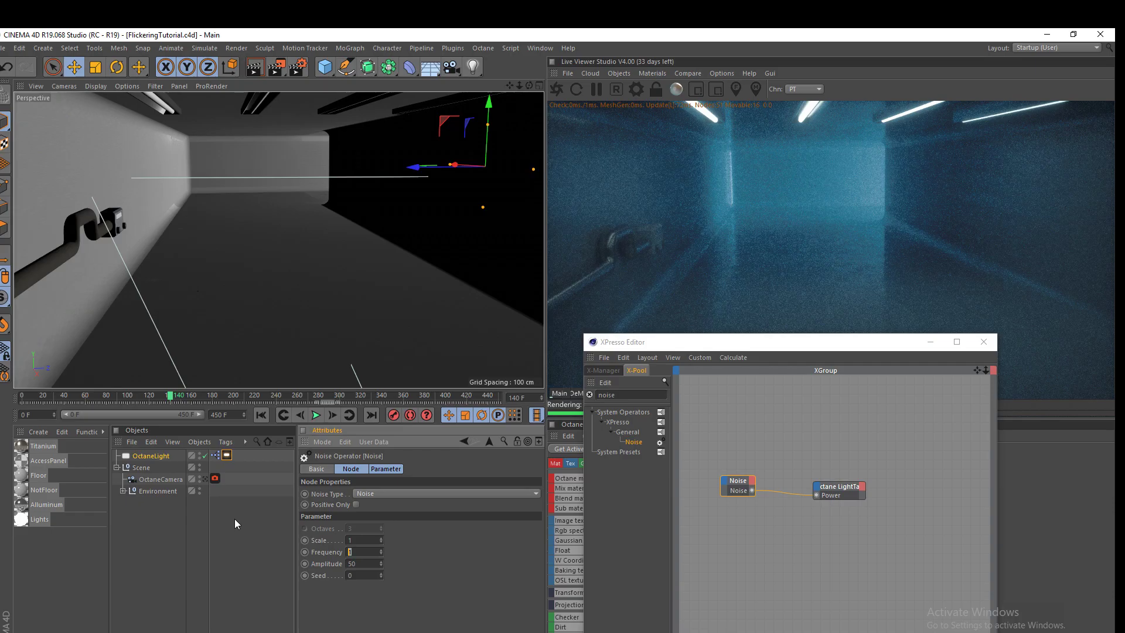
pyautogui.write('5')
pyautogui.press('Return')
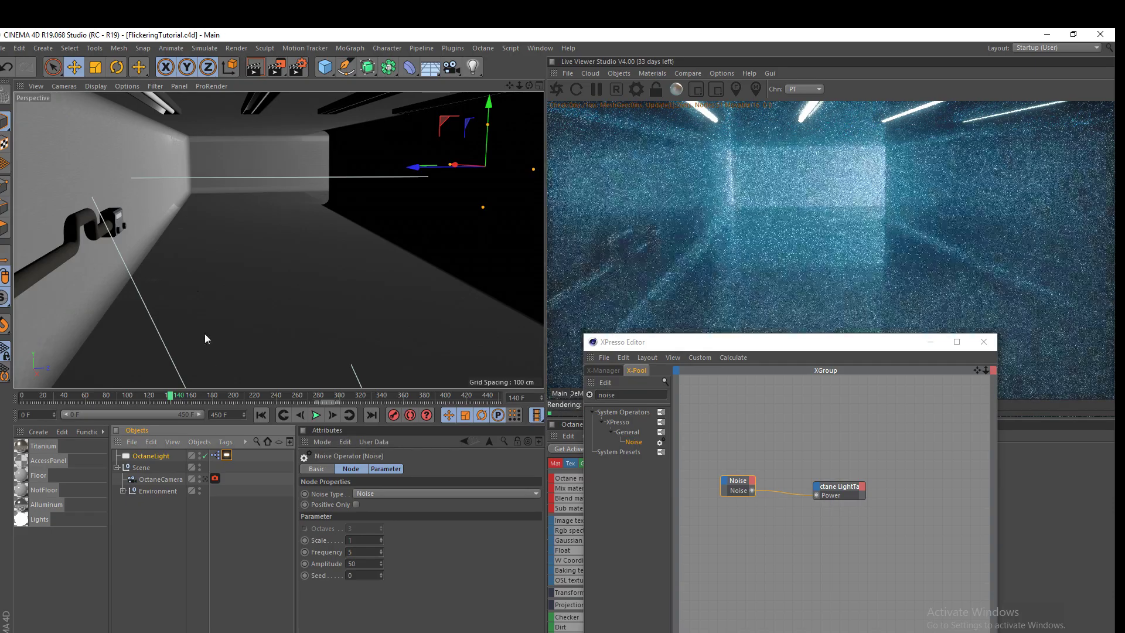
pyautogui.moveTo(188, 400); pyautogui.dragTo(24, 399)
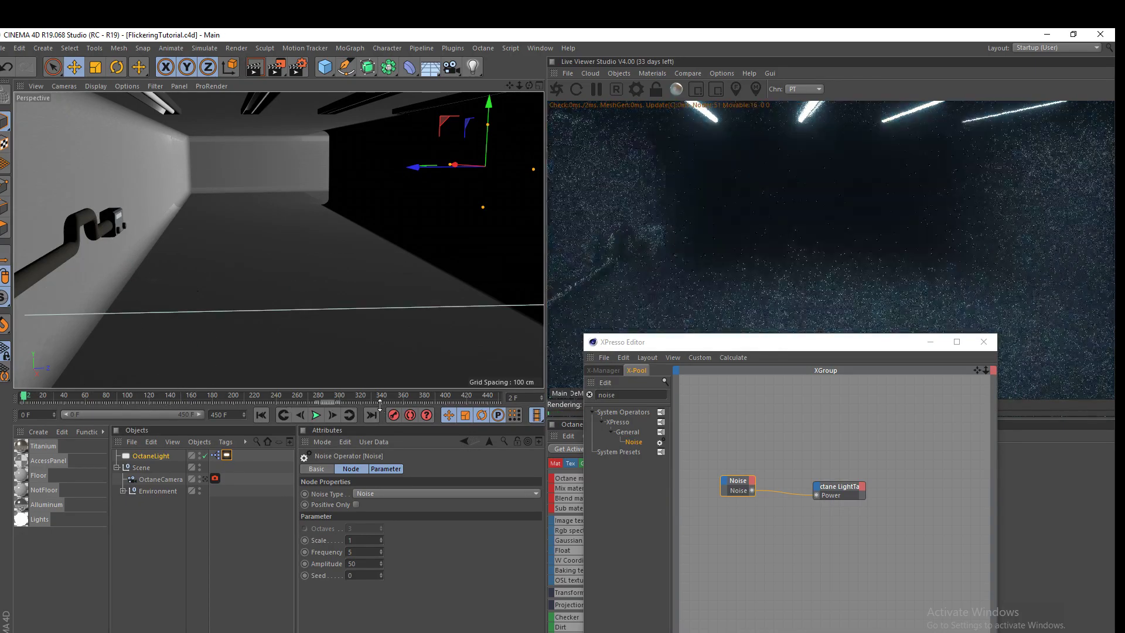
# - Preview the flicker up to frame 94, then set the Live Viewer's sub sampling to 1x
pyautogui.click(317, 415)
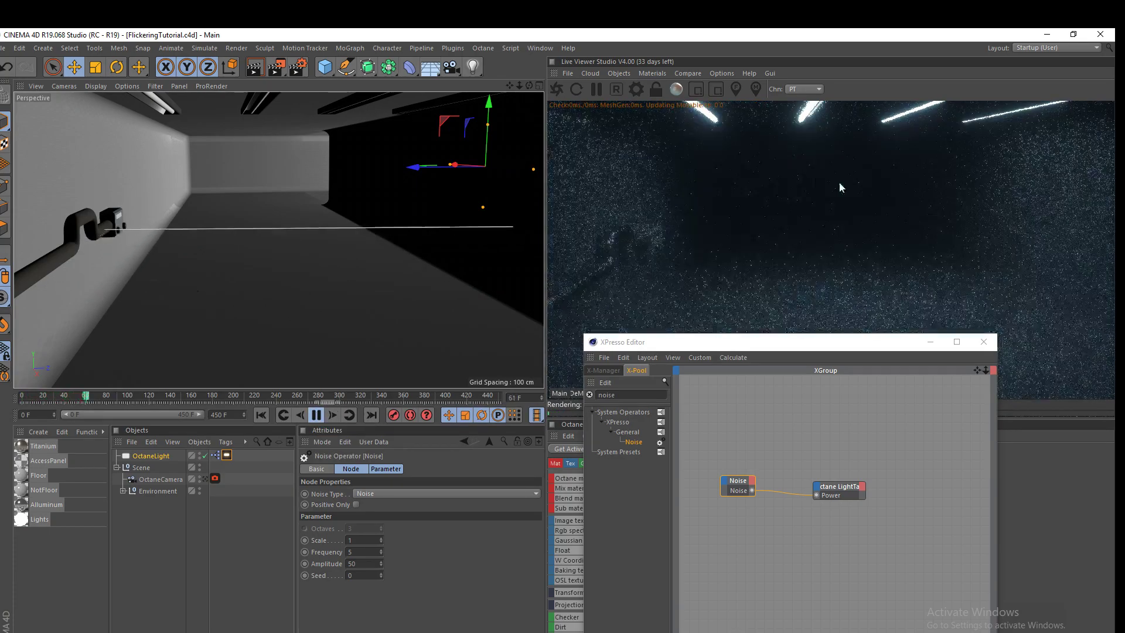
pyautogui.click(317, 415)
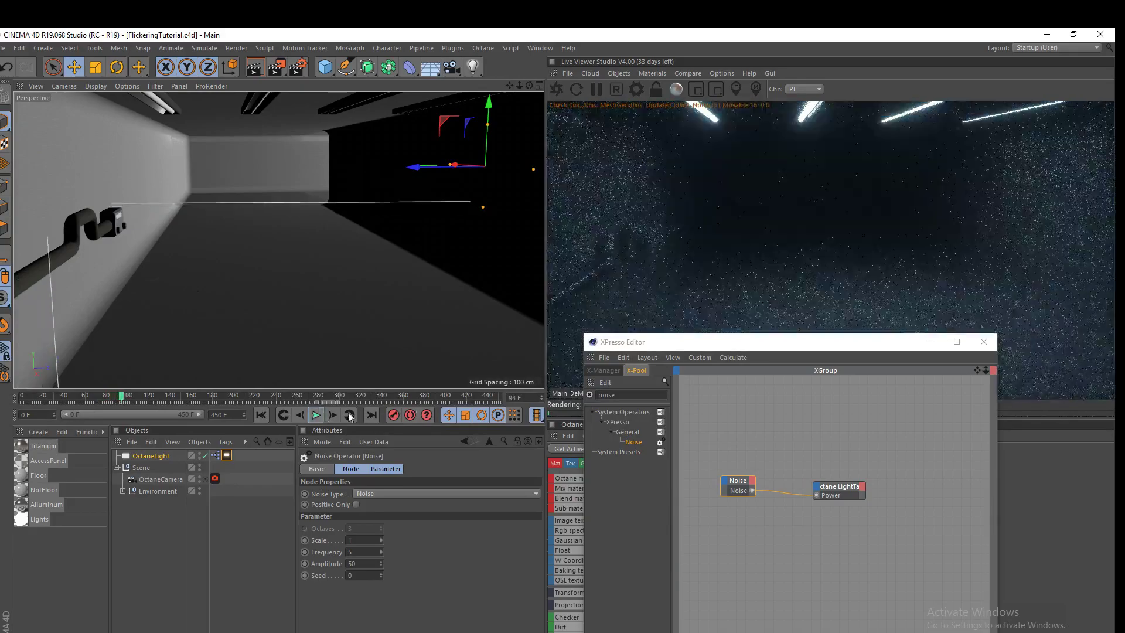
pyautogui.click(646, 72)
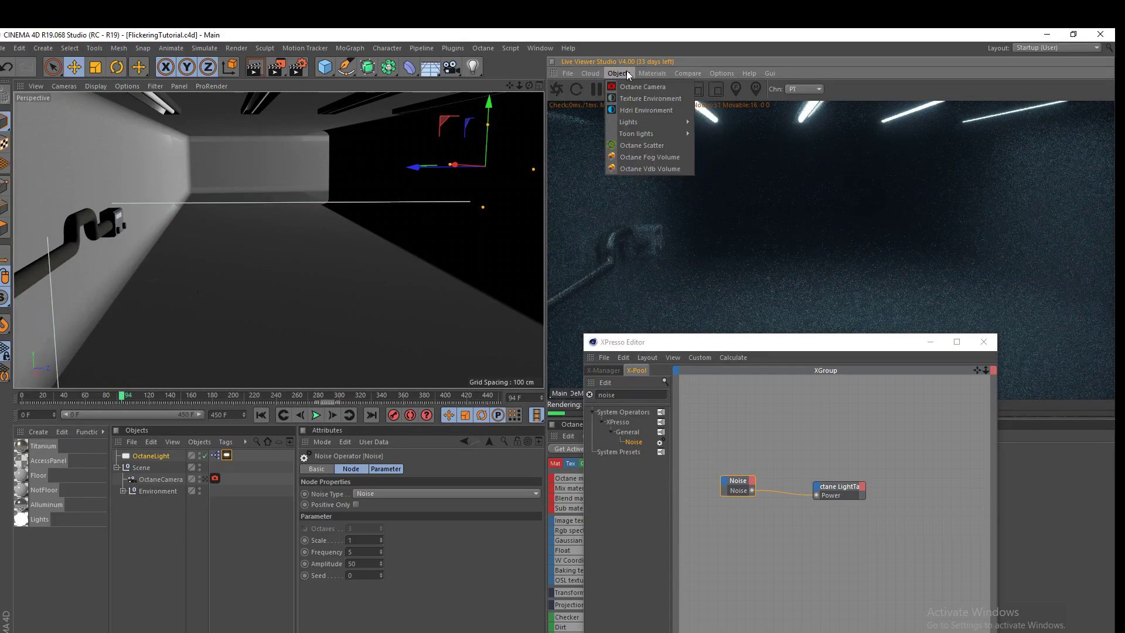
pyautogui.click(627, 70)
pyautogui.click(689, 74)
pyautogui.click(718, 74)
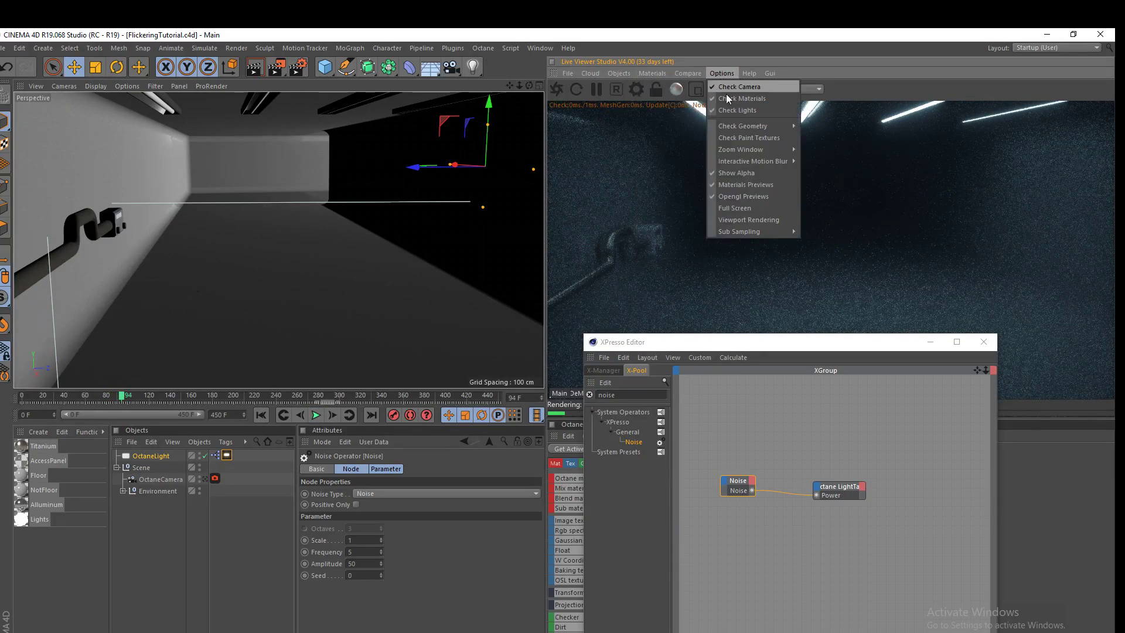
pyautogui.moveTo(747, 231)
pyautogui.click(804, 246)
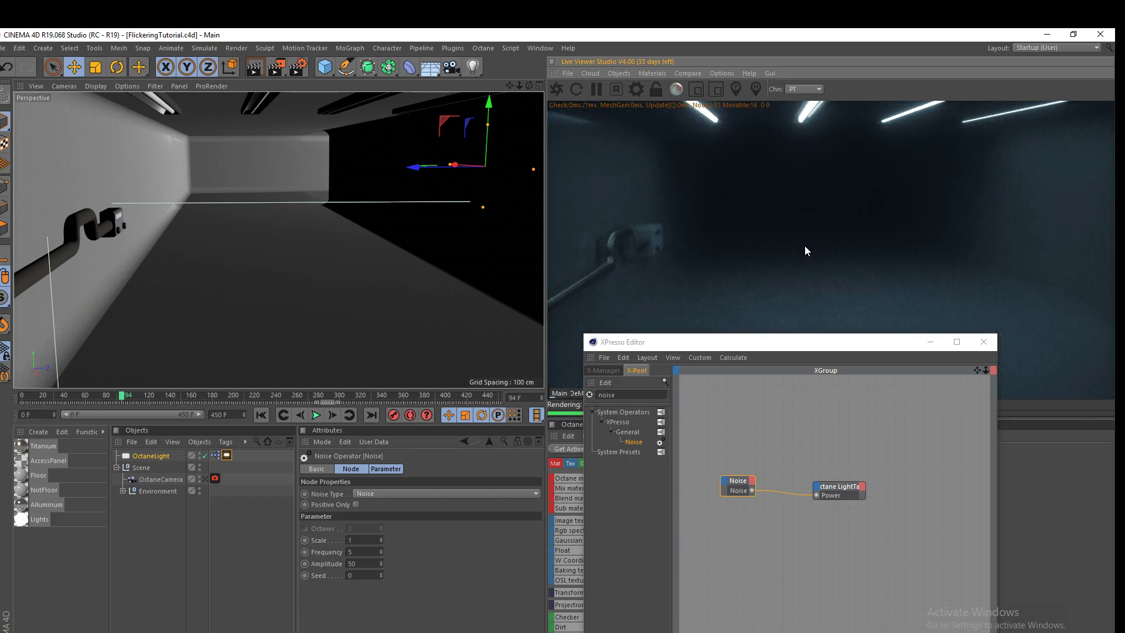
# - Close the XPresso Editor and replay the animation to watch the light flicker
pyautogui.click(316, 415)
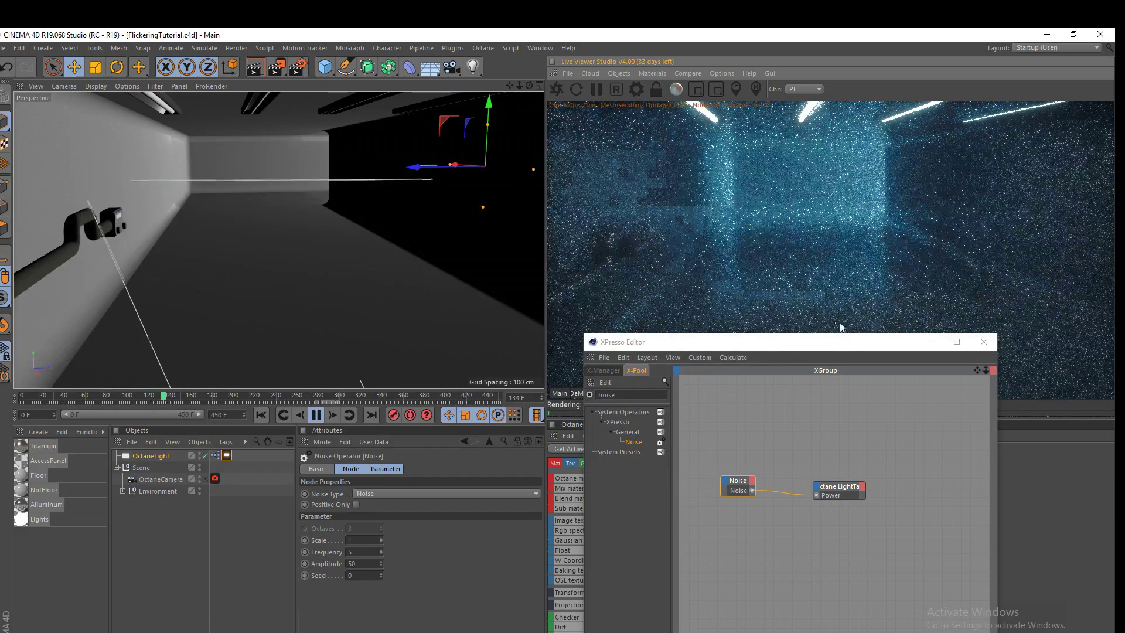
pyautogui.click(249, 440)
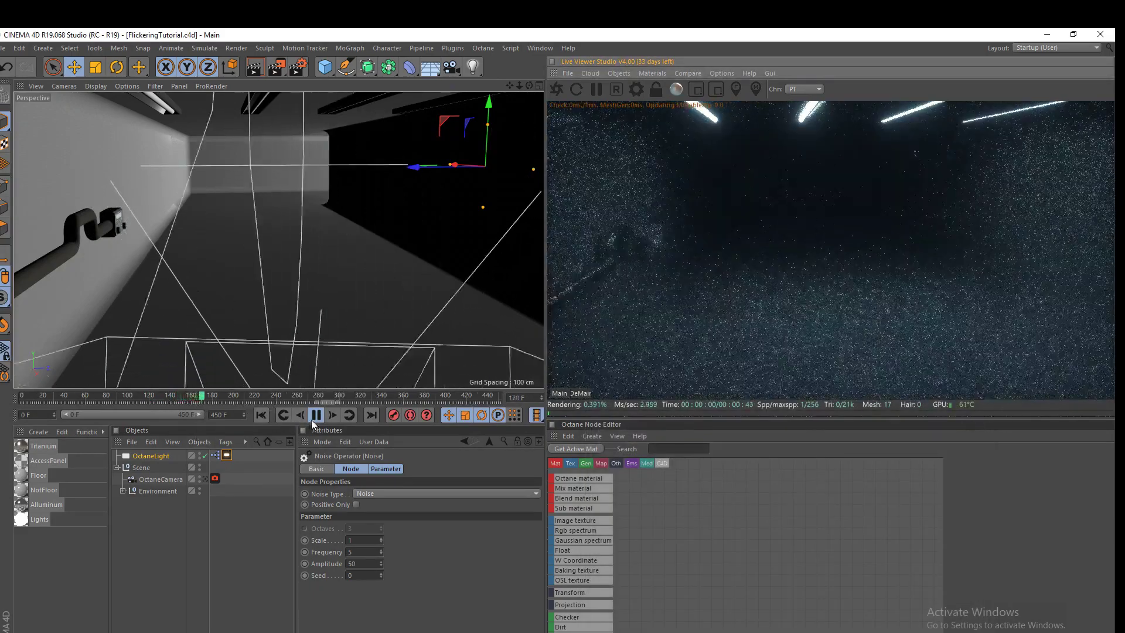
pyautogui.click(316, 415)
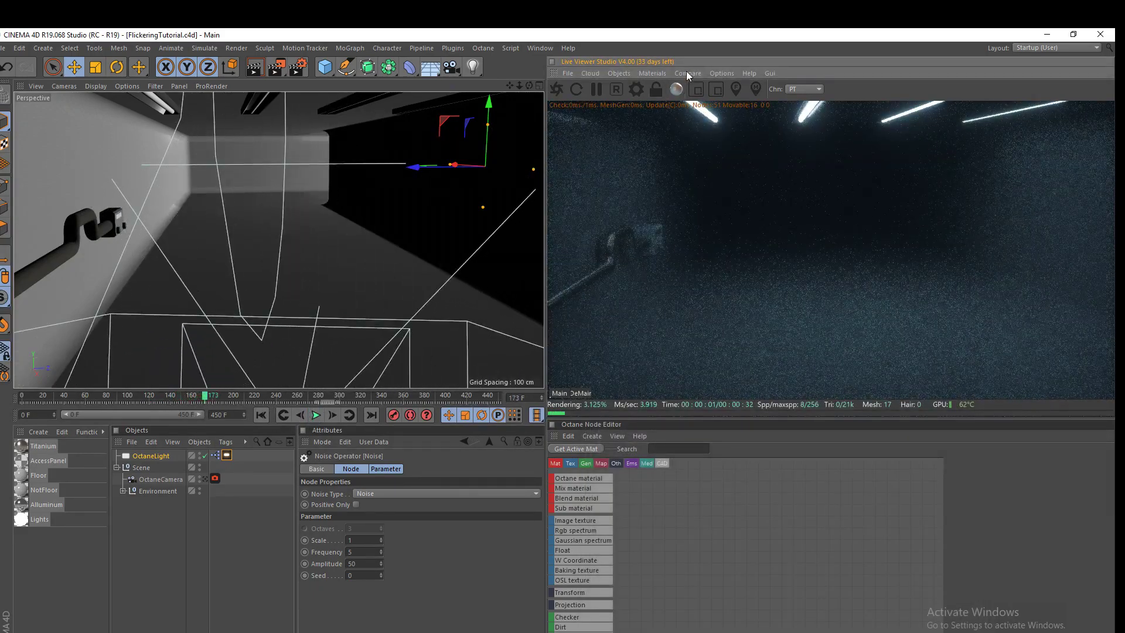
pyautogui.click(721, 74)
pyautogui.moveTo(760, 233)
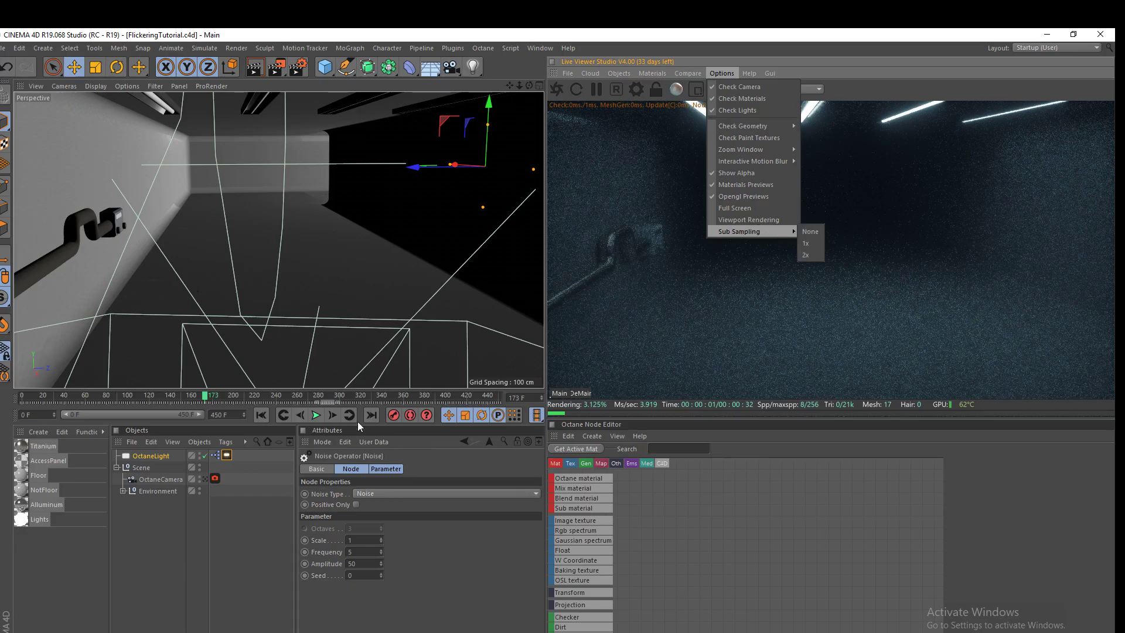
pyautogui.click(316, 415)
pyautogui.click(316, 415)
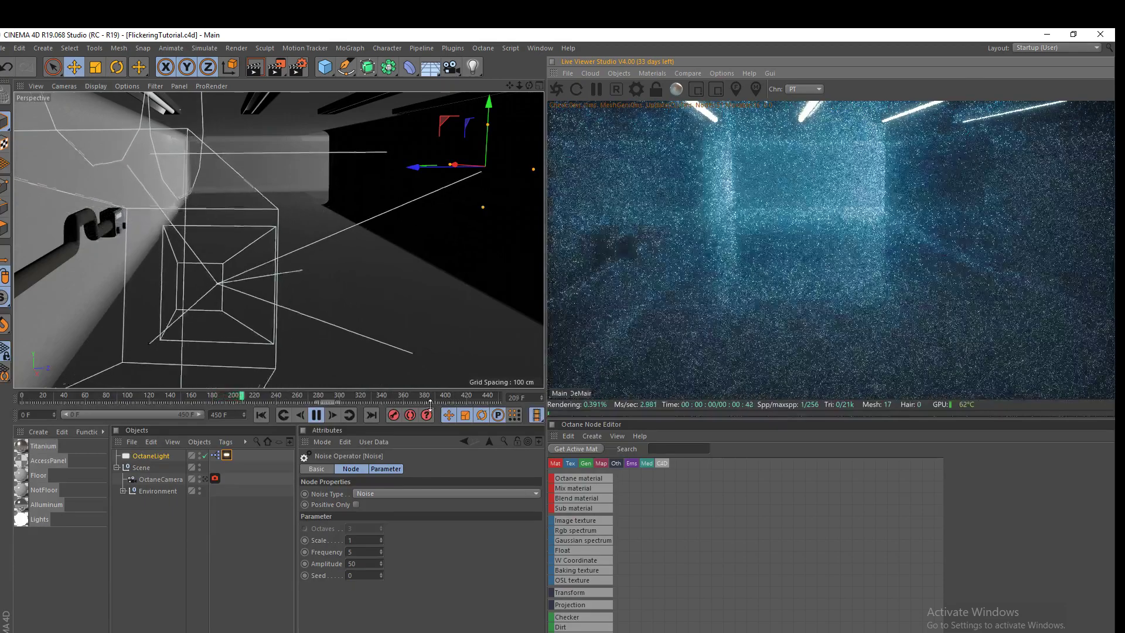
# - Pause playback at frame 220 so the Octane render resolves the blue-lit hallway
pyautogui.click(316, 415)
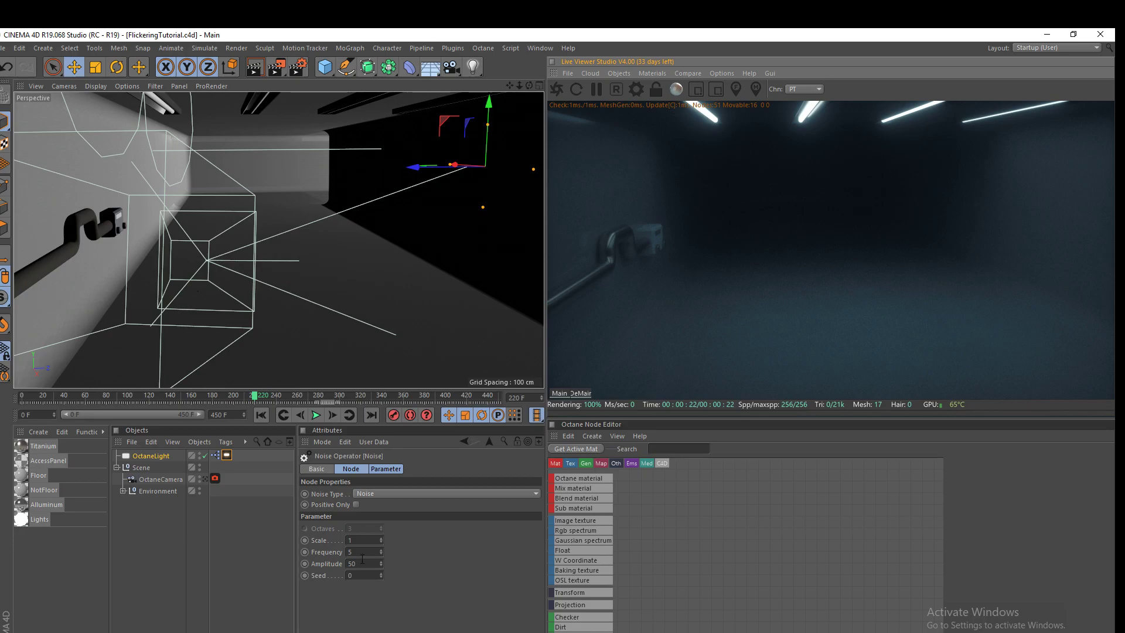
# - Raise the Noise node's Seed to 13 and scrub the timeline to frames 182 and 155
pyautogui.click(358, 575)
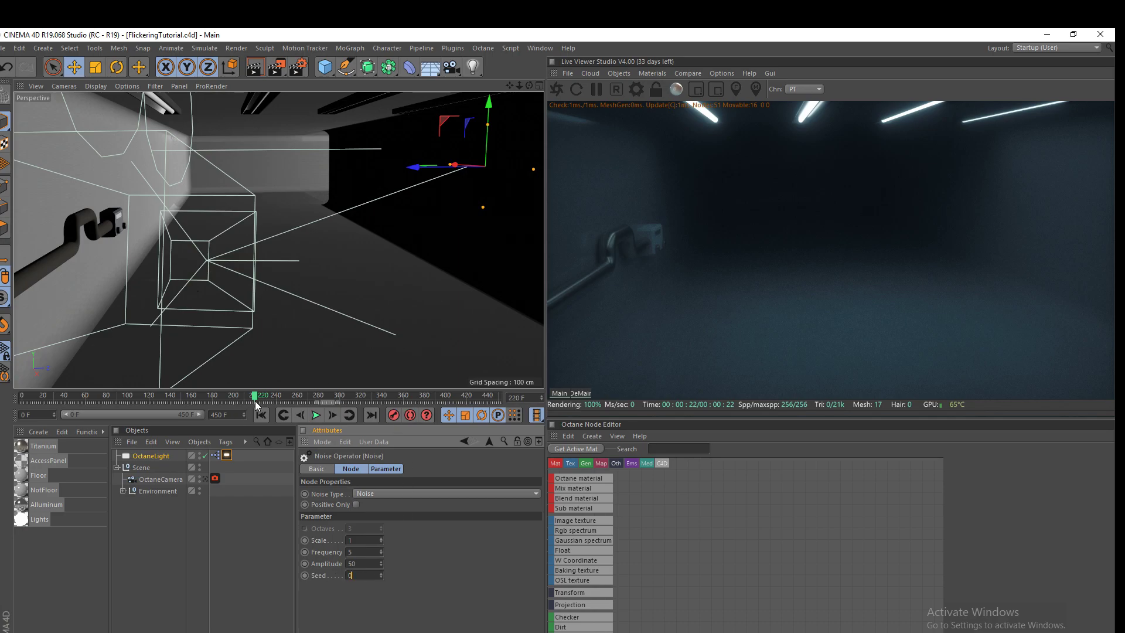
pyautogui.moveTo(255, 399); pyautogui.dragTo(192, 403)
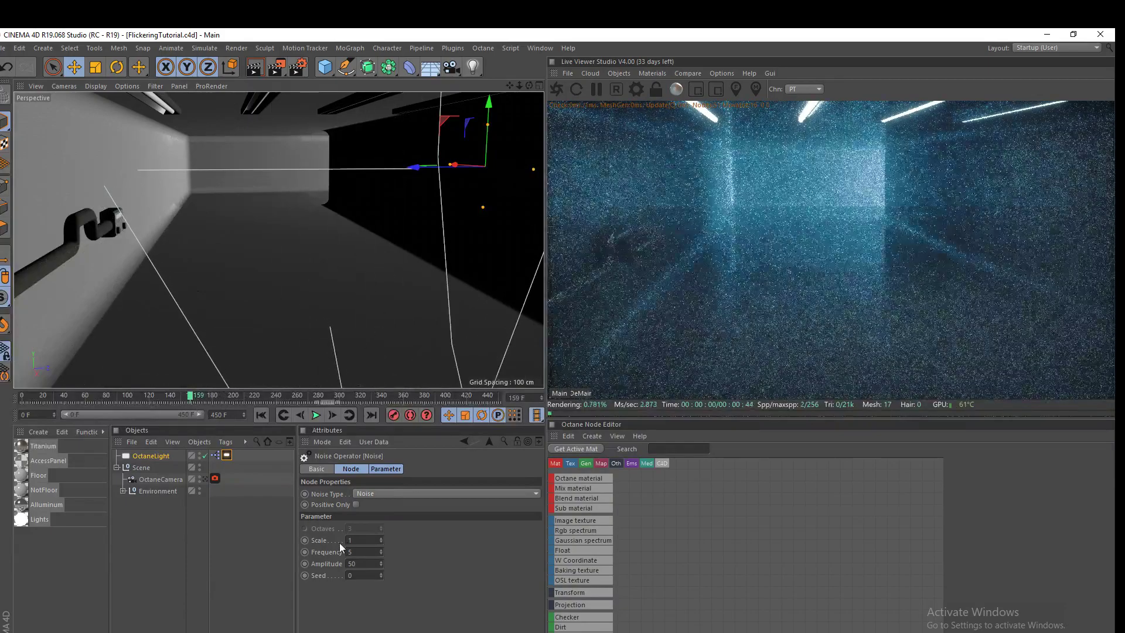
pyautogui.moveTo(379, 576); pyautogui.dragTo(377, 553)
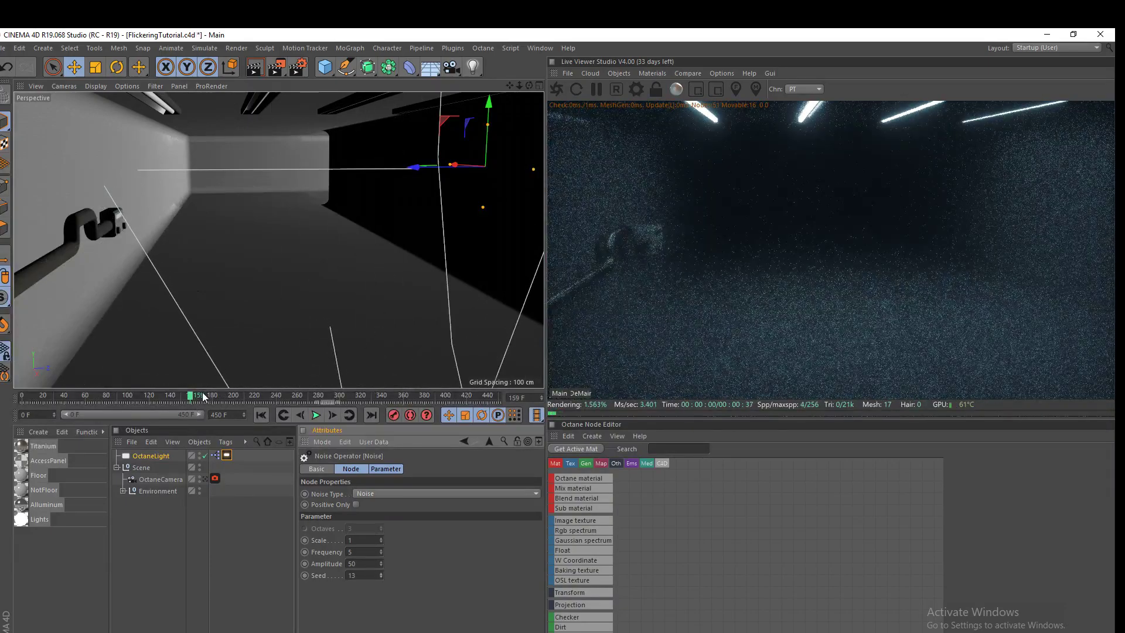
pyautogui.moveTo(195, 397); pyautogui.dragTo(304, 396)
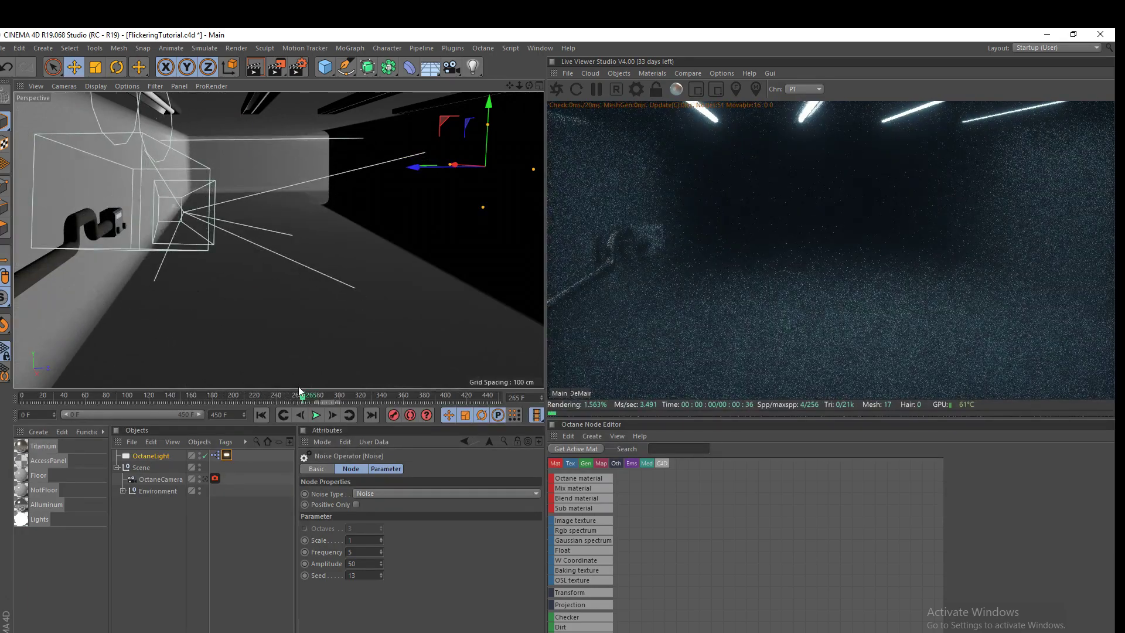
# - Enable Positive Only on the noise, play to frame 314, then disable it again
pyautogui.click(356, 504)
pyautogui.click(319, 417)
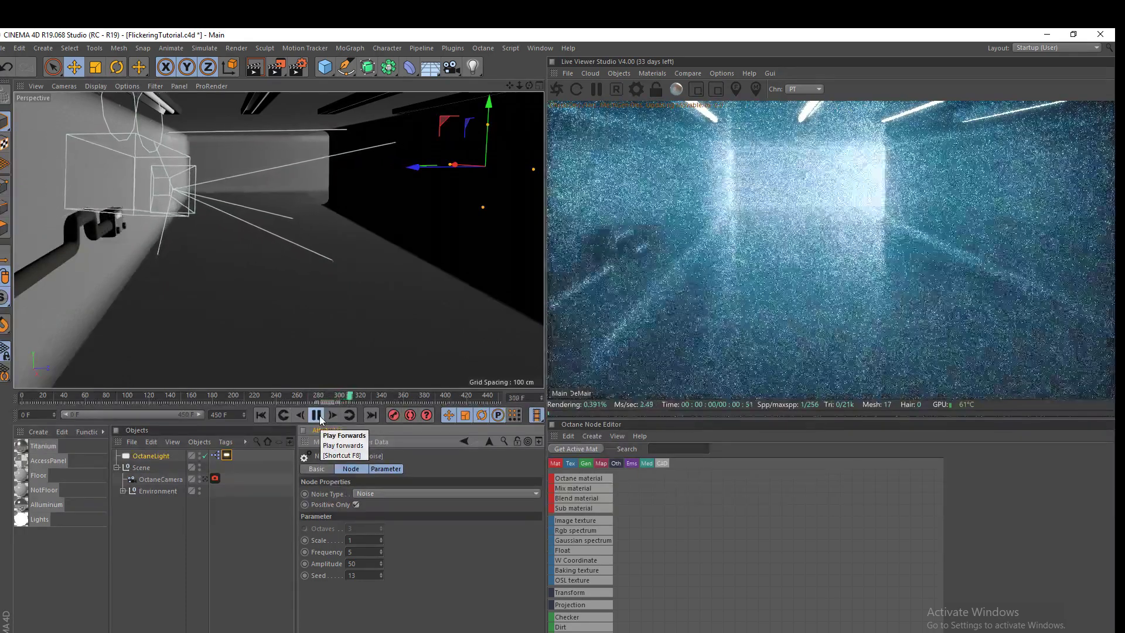
pyautogui.click(316, 415)
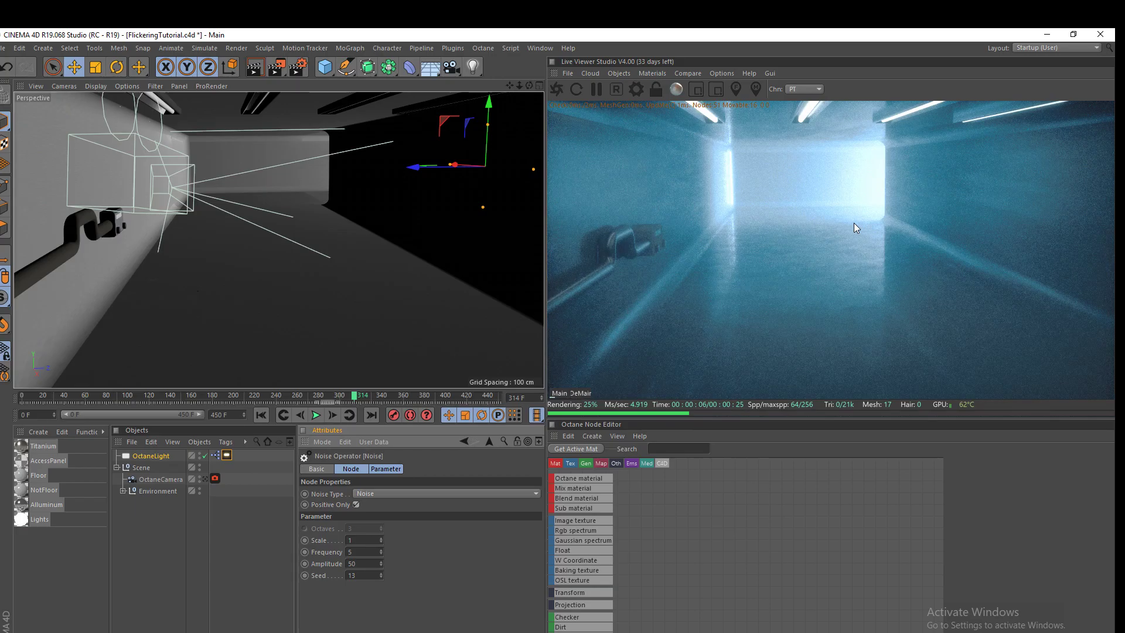
pyautogui.click(357, 505)
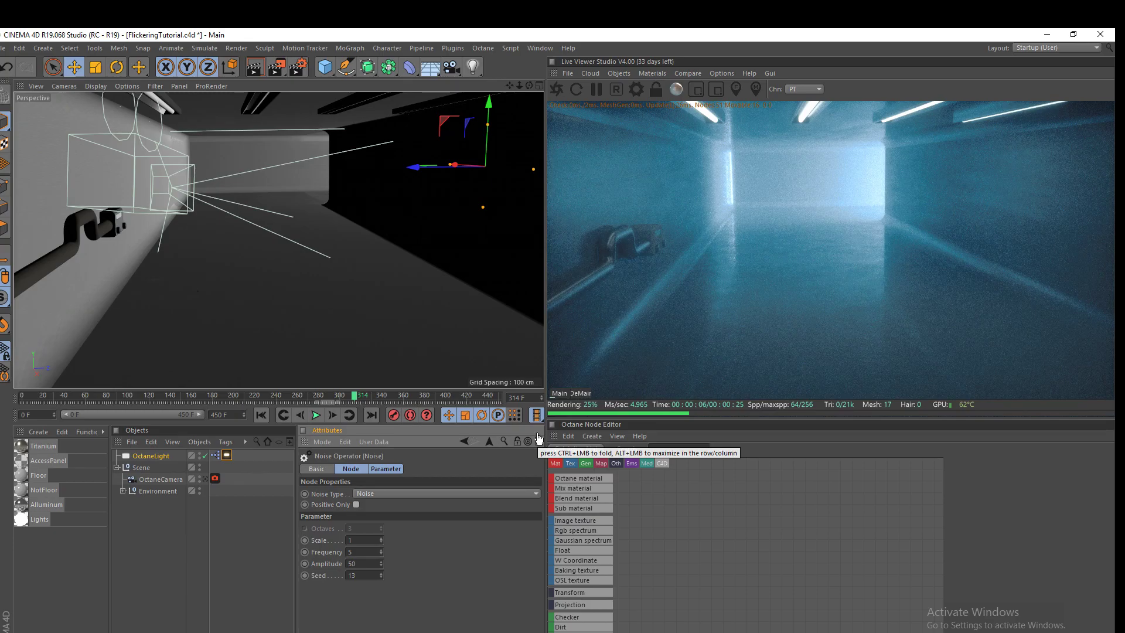
# - Compare the Wavy Turbulence and plain Noise noise types during playback
pyautogui.click(373, 497)
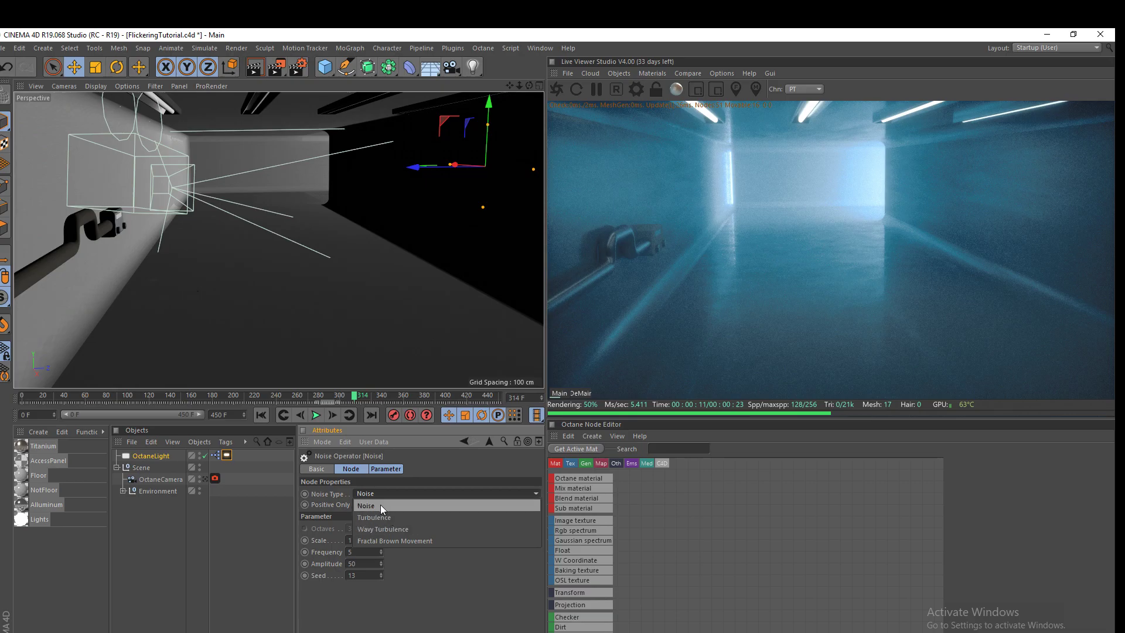
pyautogui.click(398, 528)
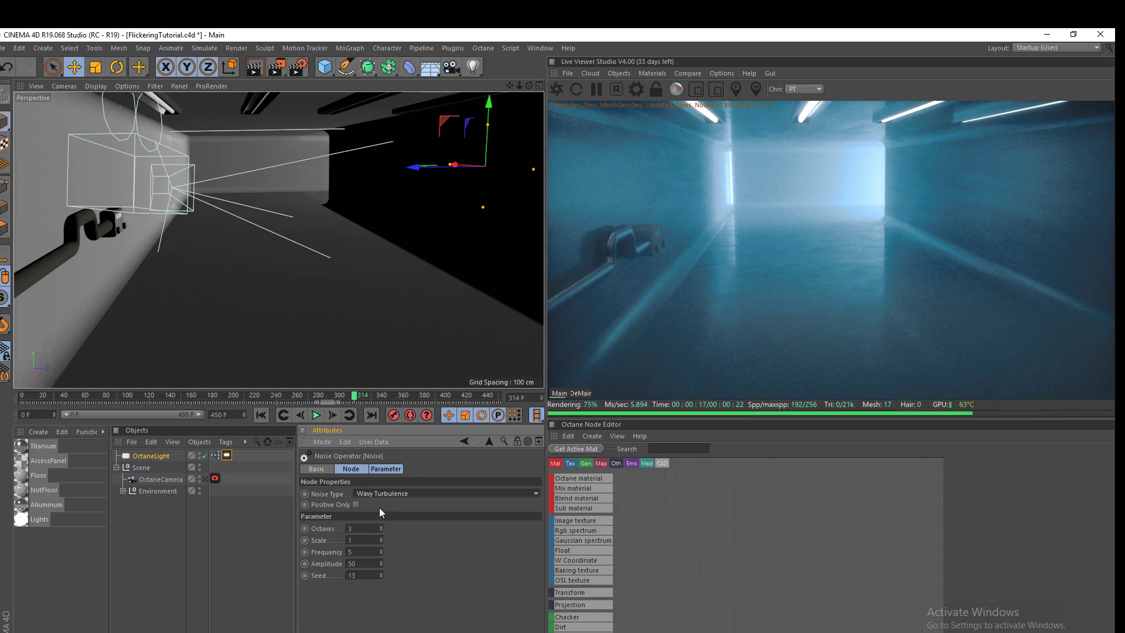
pyautogui.click(315, 417)
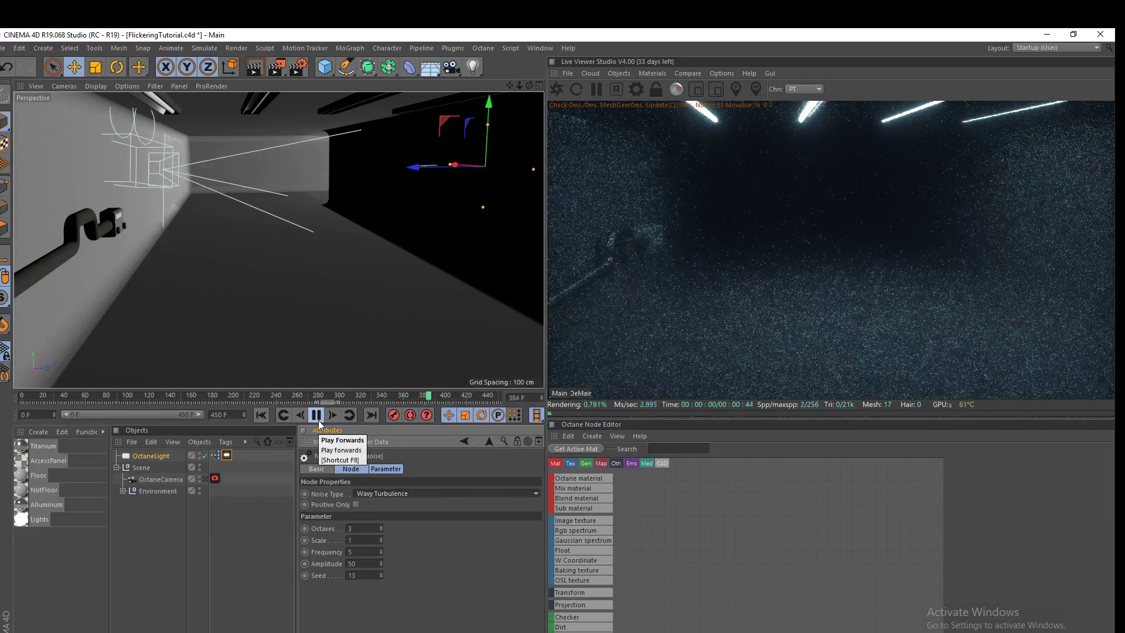
pyautogui.click(319, 418)
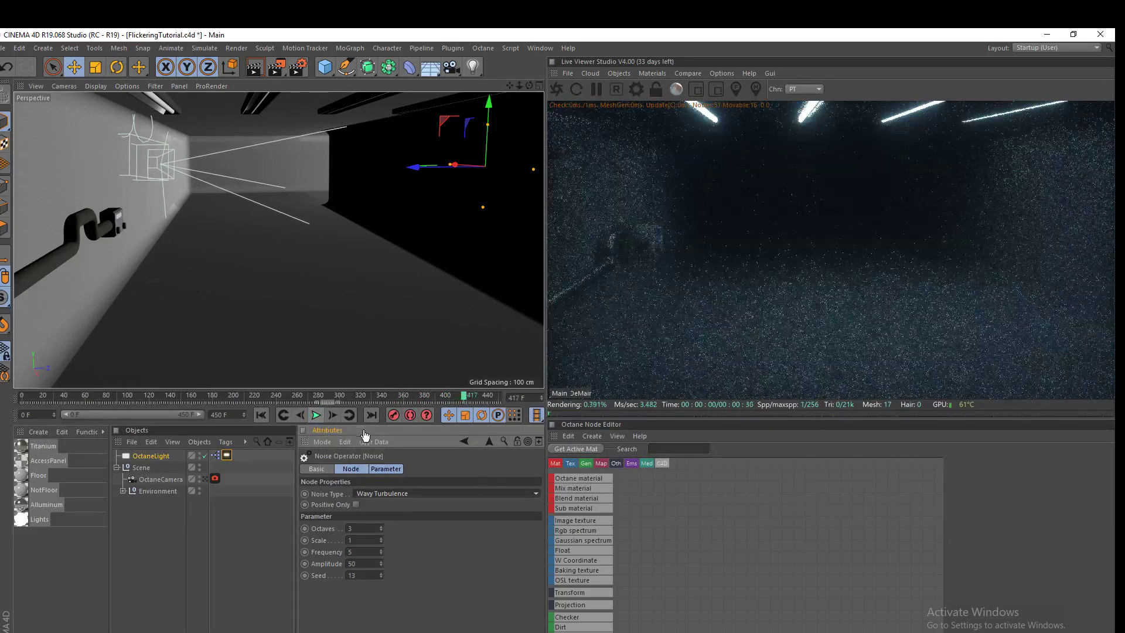
pyautogui.click(402, 492)
pyautogui.click(384, 508)
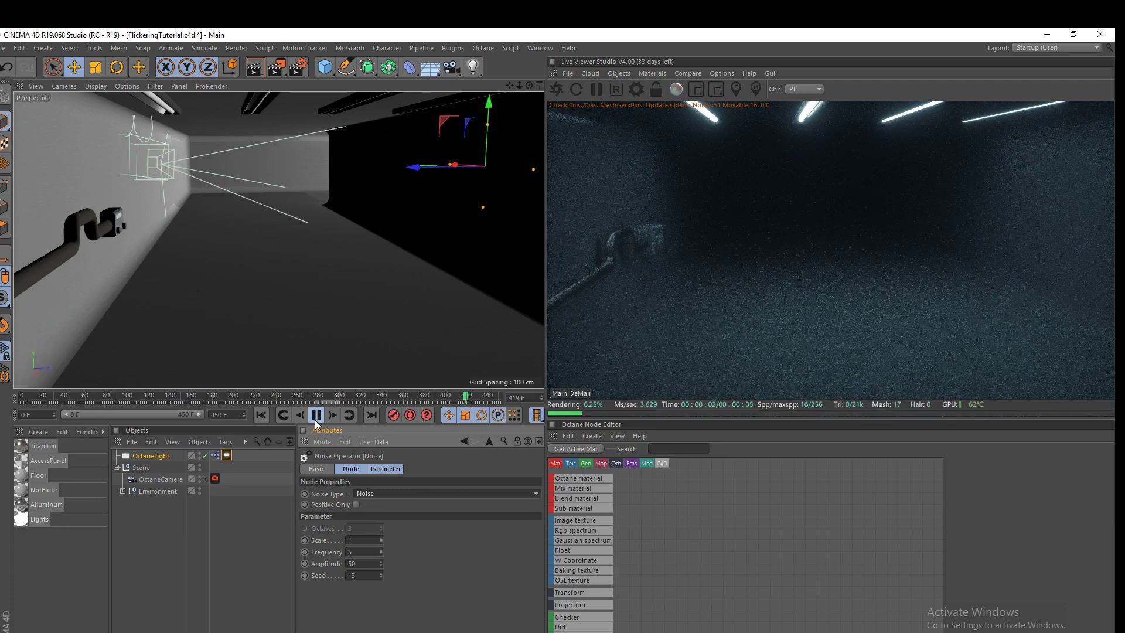
pyautogui.click(315, 417)
pyautogui.click(316, 417)
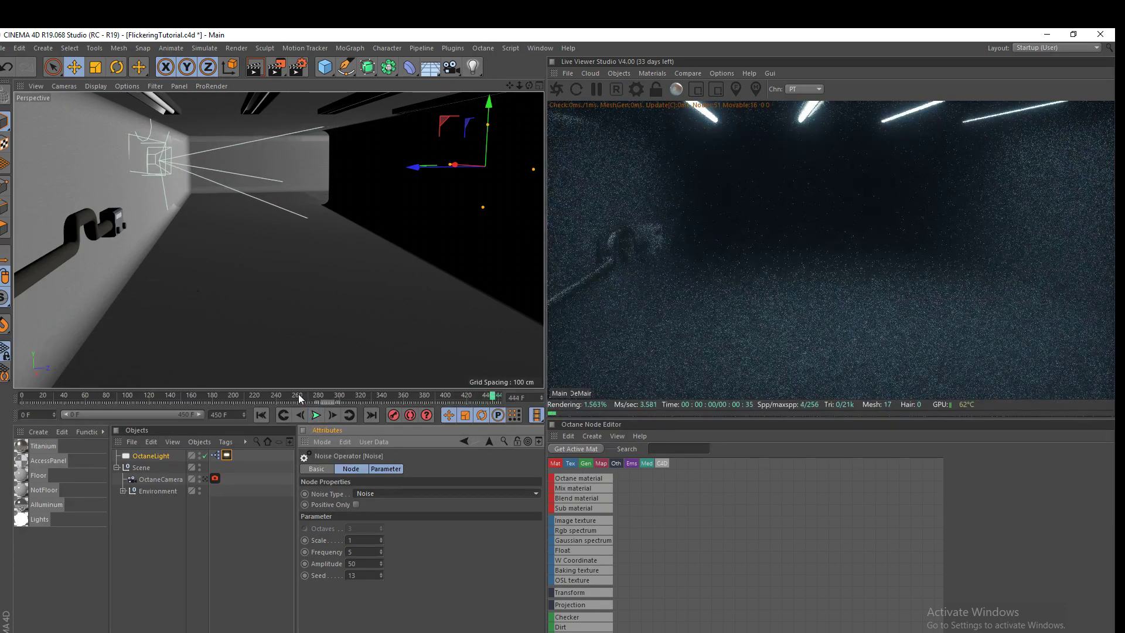
# - Reapply Wavy Turbulence, play from frame 261 to 345, and save the scene
pyautogui.click(298, 395)
pyautogui.click(361, 492)
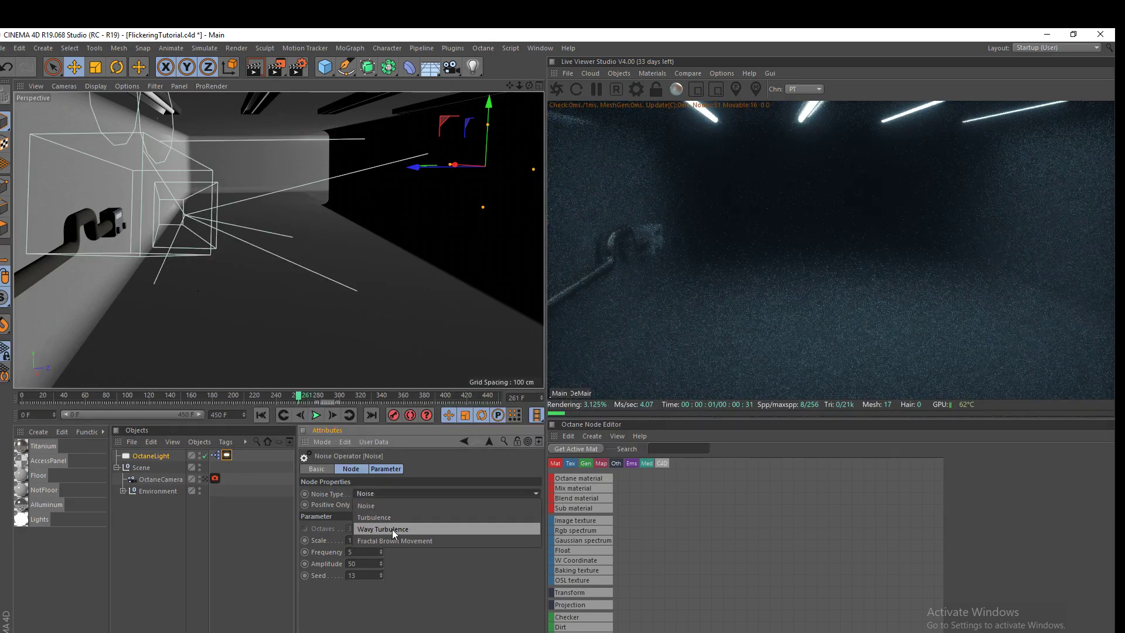
pyautogui.click(392, 529)
pyautogui.click(317, 415)
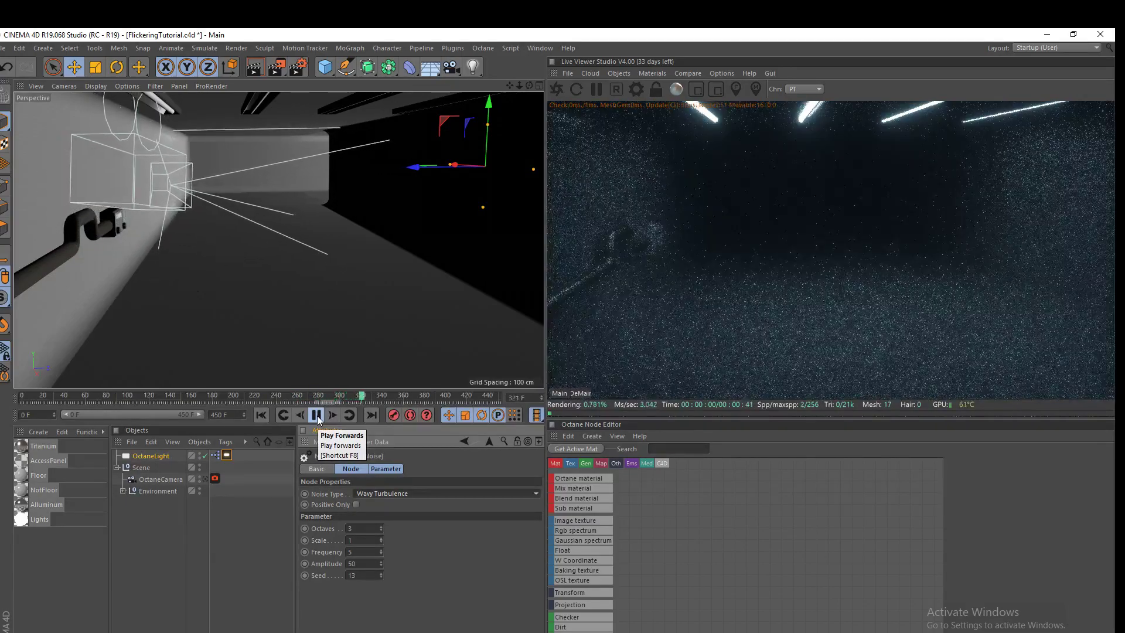
pyautogui.click(316, 415)
pyautogui.hotkey('ctrl', 's')
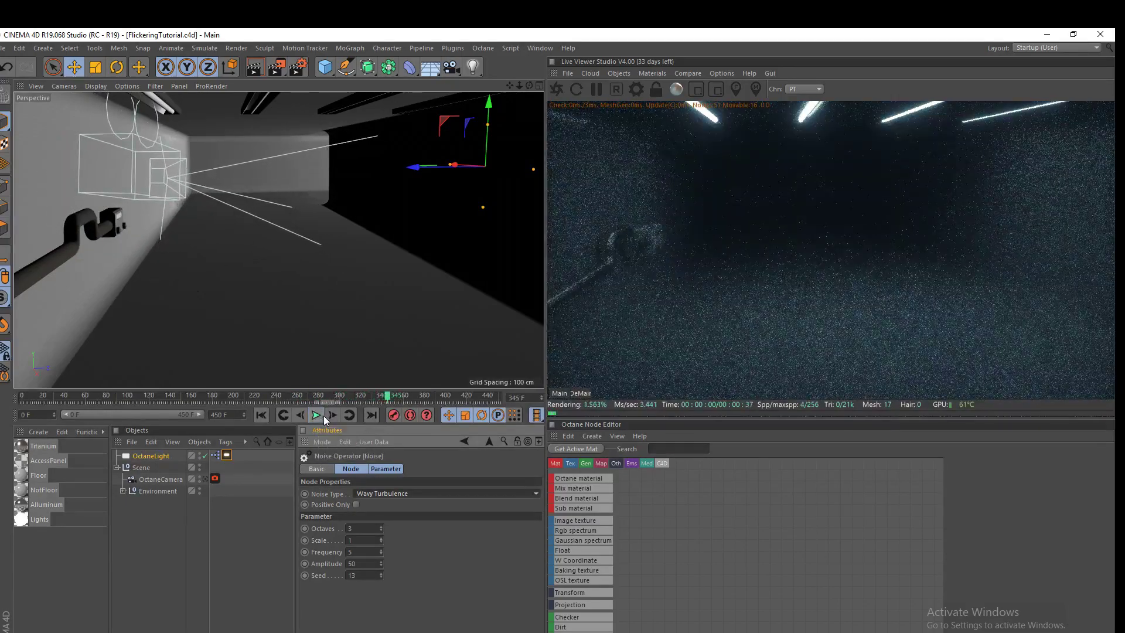